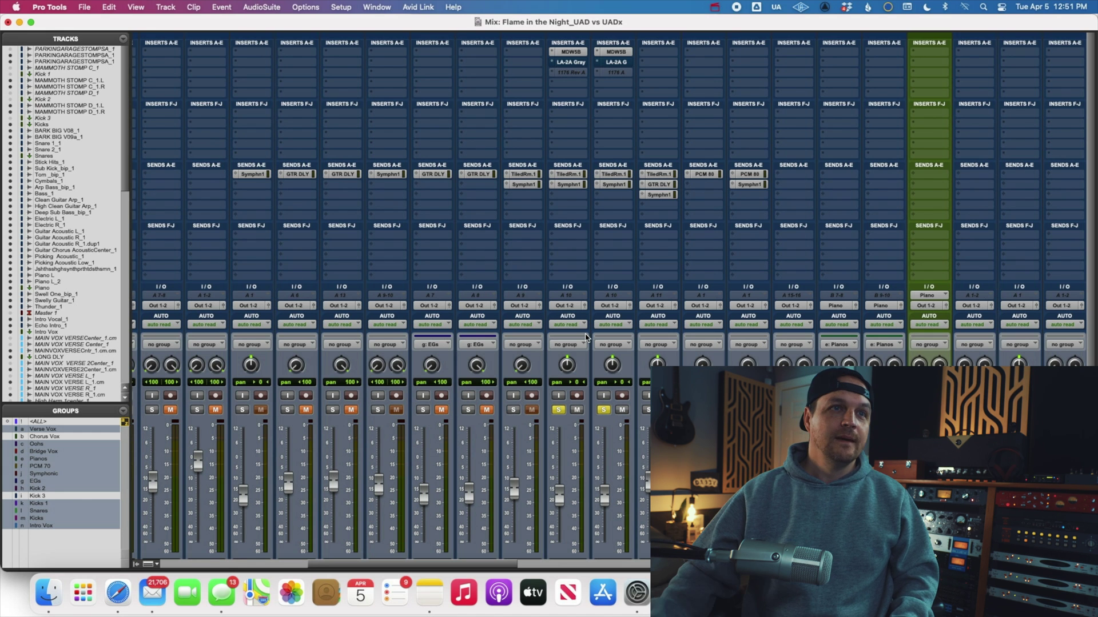
Open the UADx LA-2A Gray compressor on the Guitar Acoustic R_1 track.
click(572, 63)
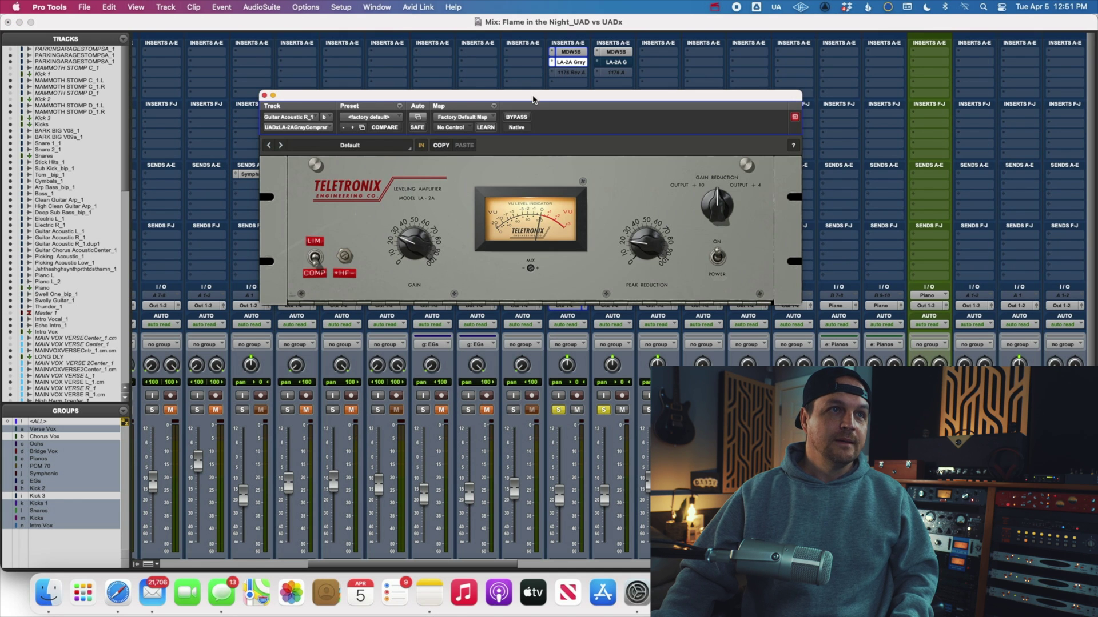
Stack the UADx and UAD-2 LA-2A windows, play to compare, then open the duplicate track's MDW EQ6.
drag(533, 98, 276, 24)
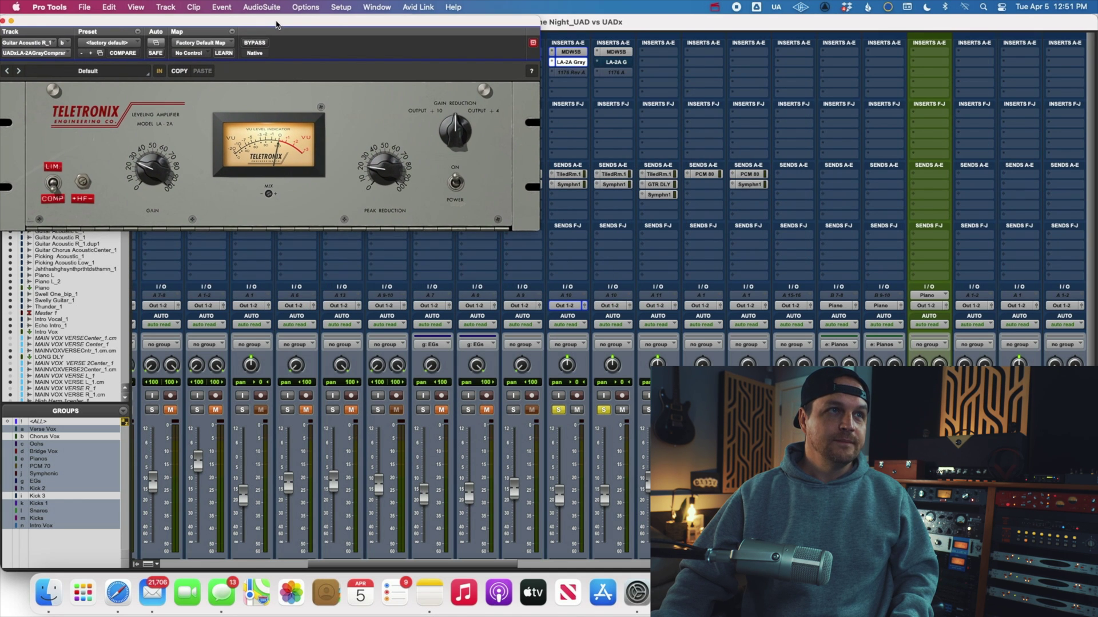
click(616, 62)
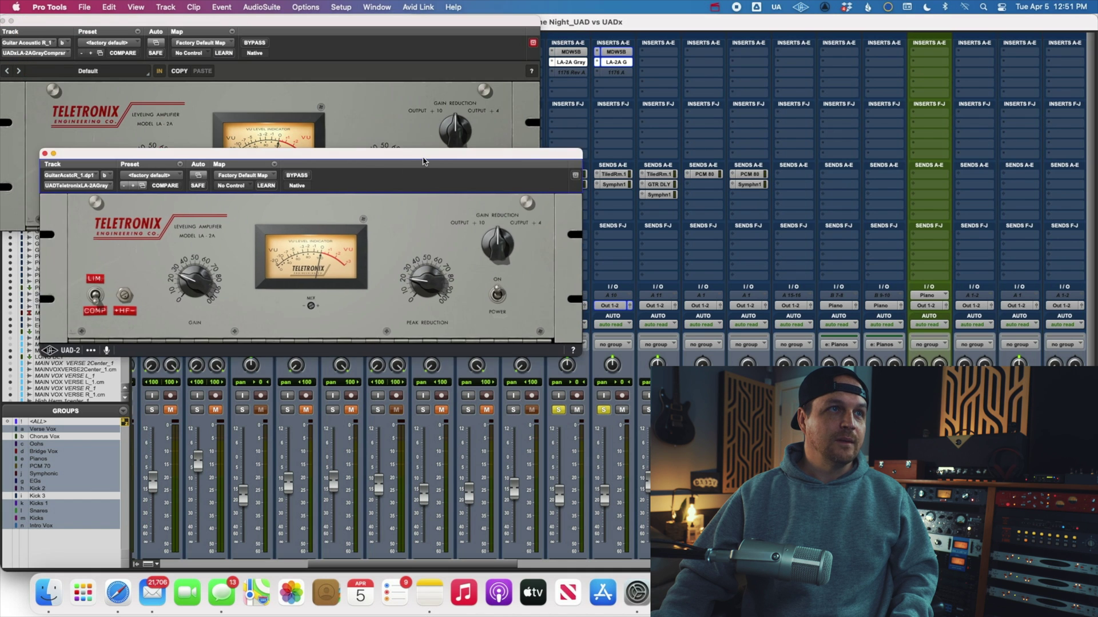
drag(408, 178, 383, 245)
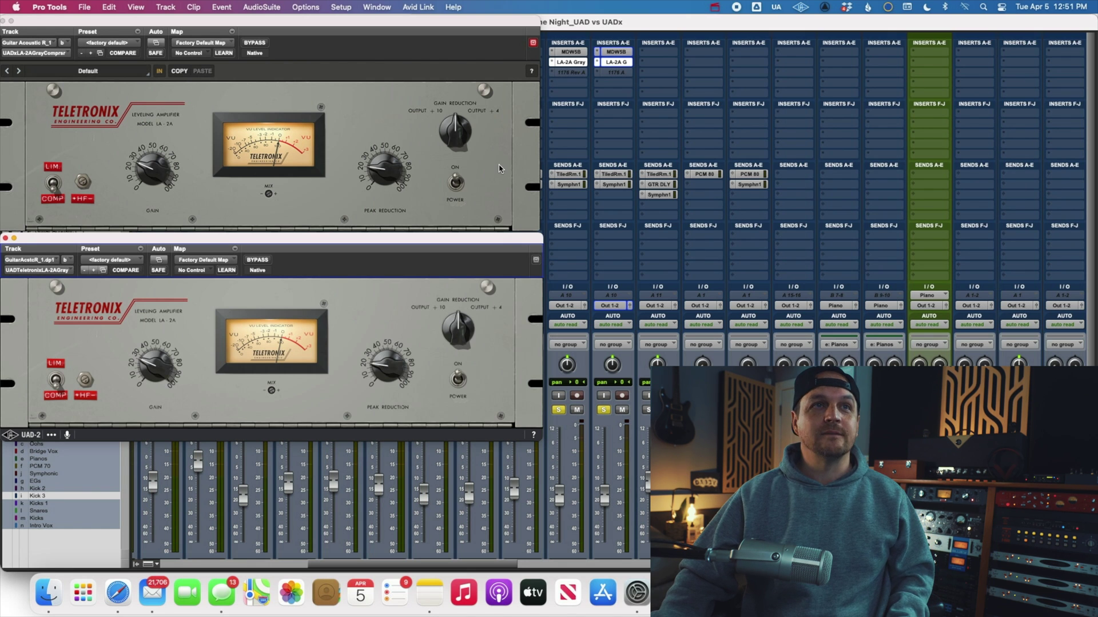
key(space)
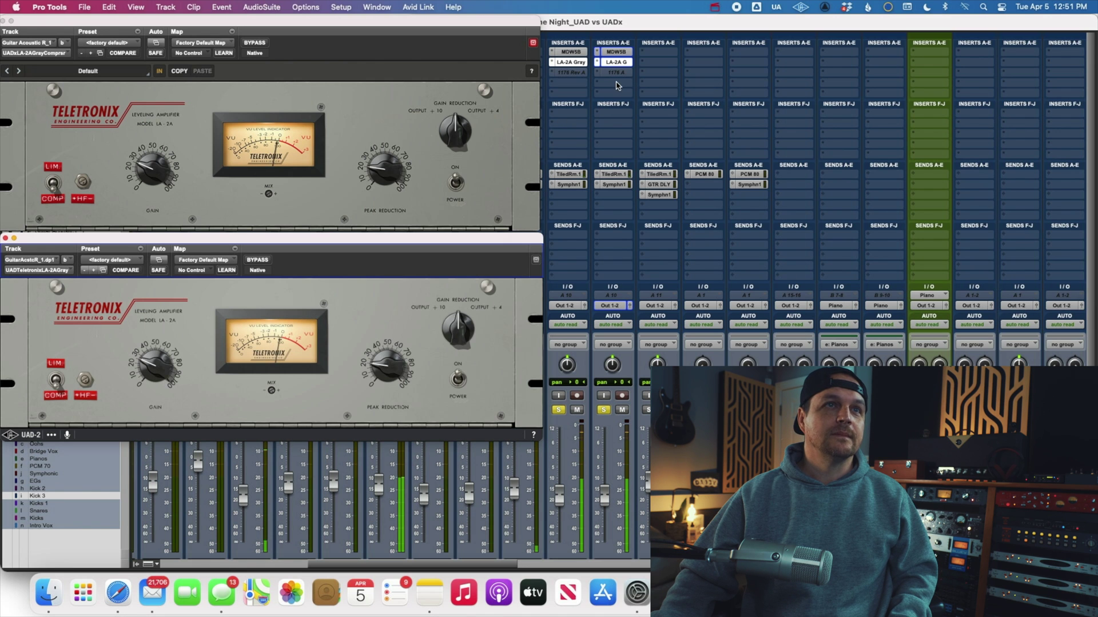
click(616, 53)
Move the EQ6 window right, reopen the first guitar's UADx LA-2A, and invert the EQ6 polarity.
drag(282, 21, 1001, 5)
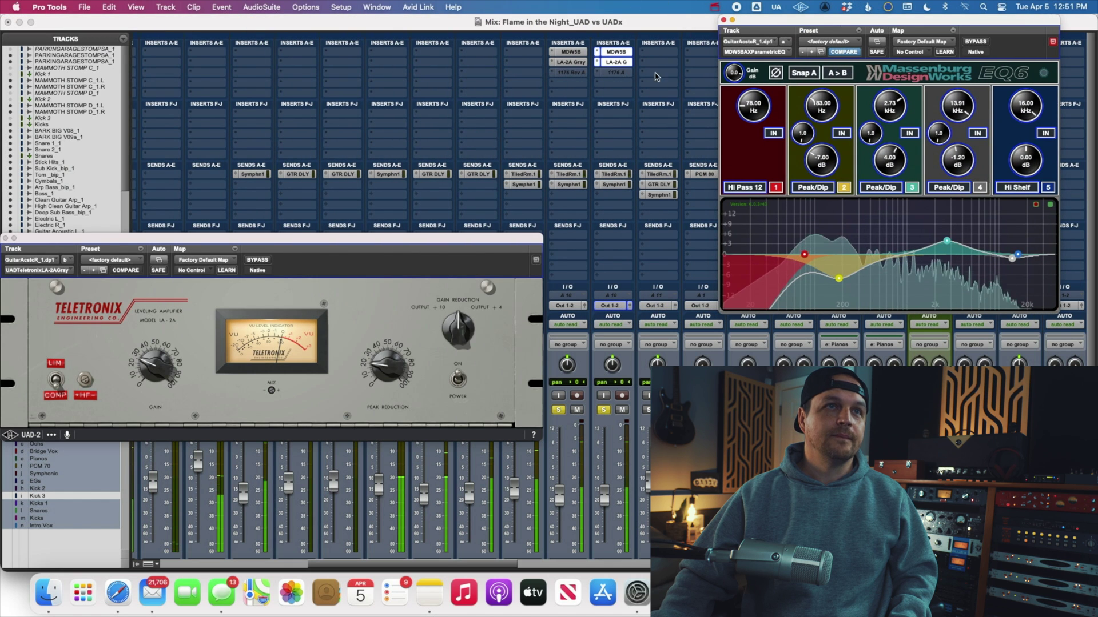
click(574, 63)
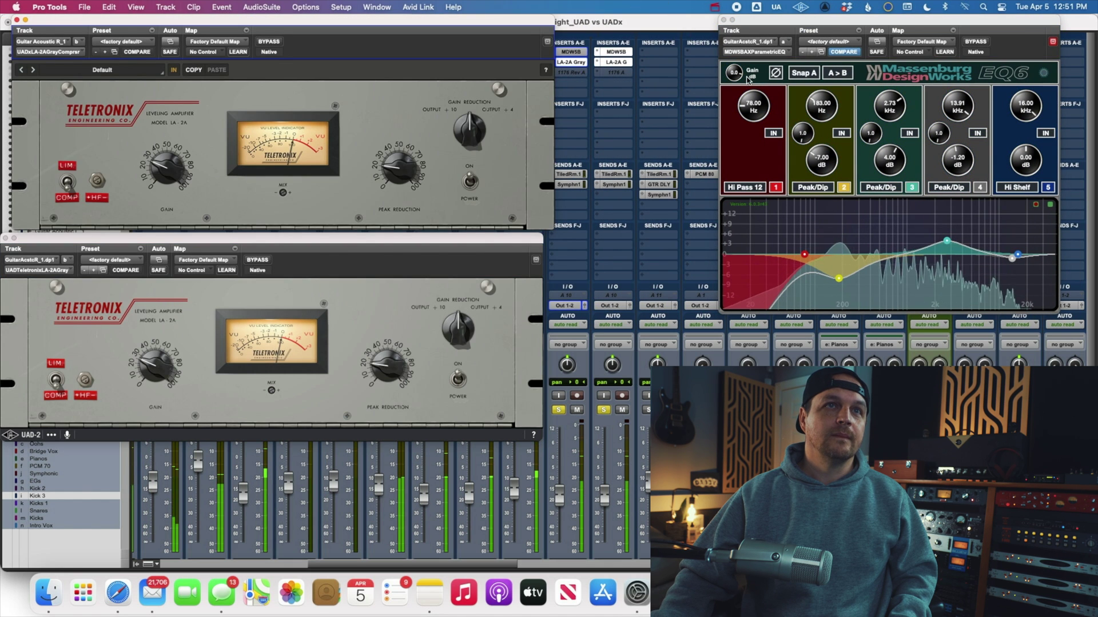
click(775, 73)
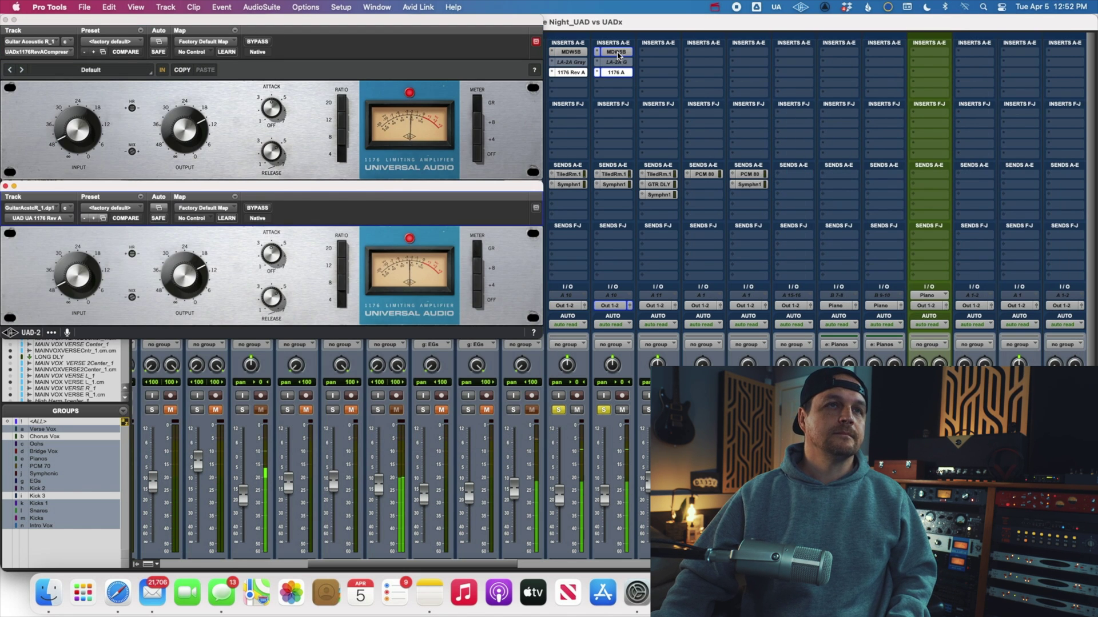
Reopen the MDW EQ6, place it beside the 1176 compressors, and invert its polarity.
click(617, 55)
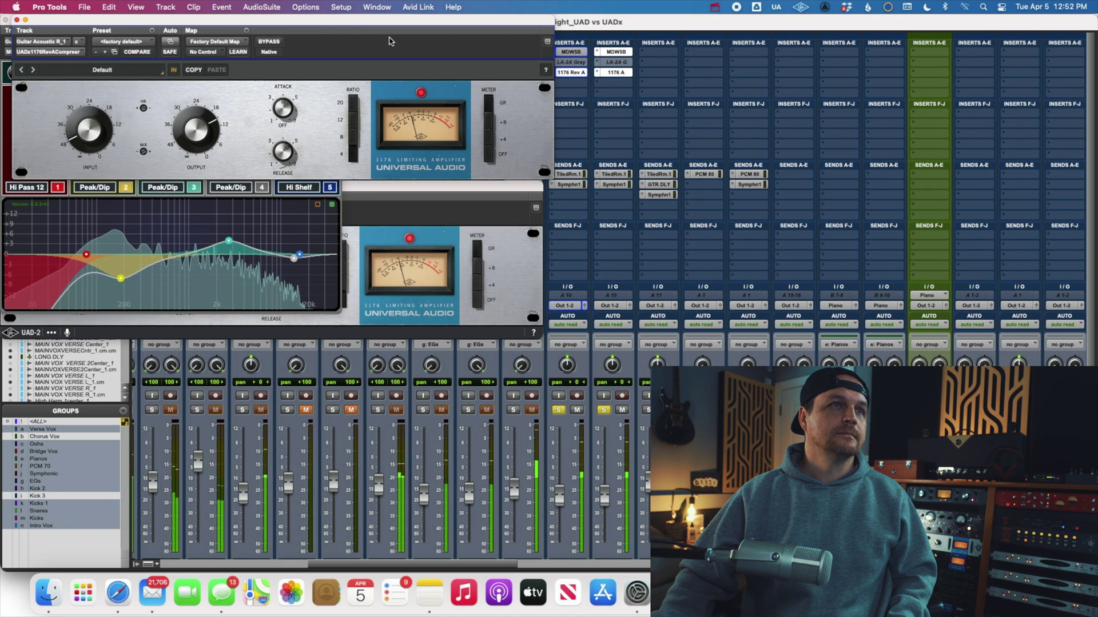
click(292, 209)
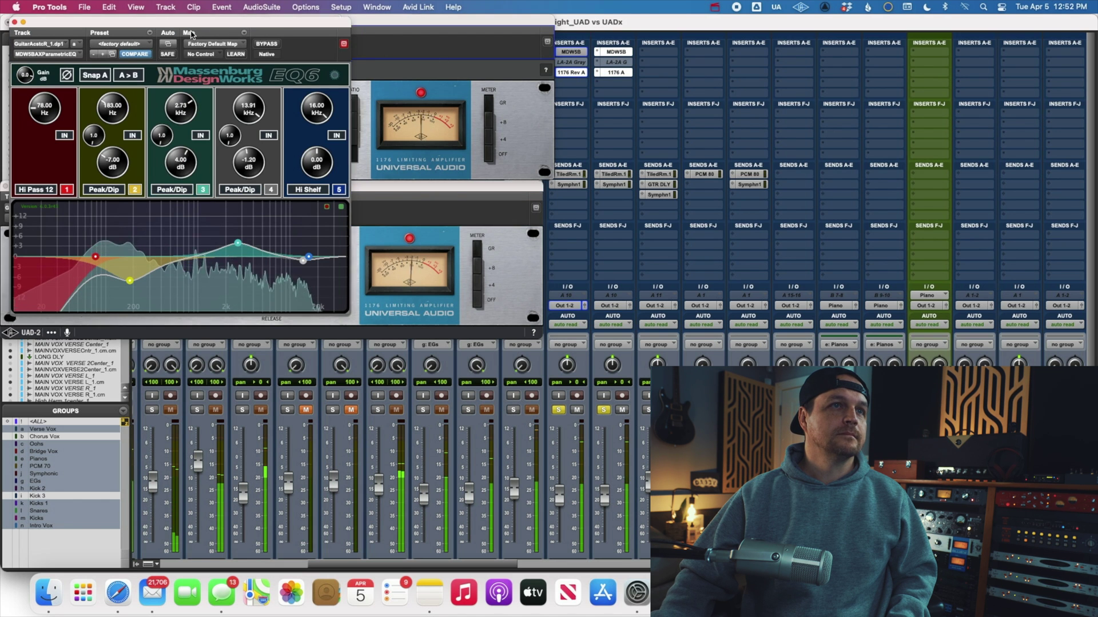
drag(162, 25, 717, 24)
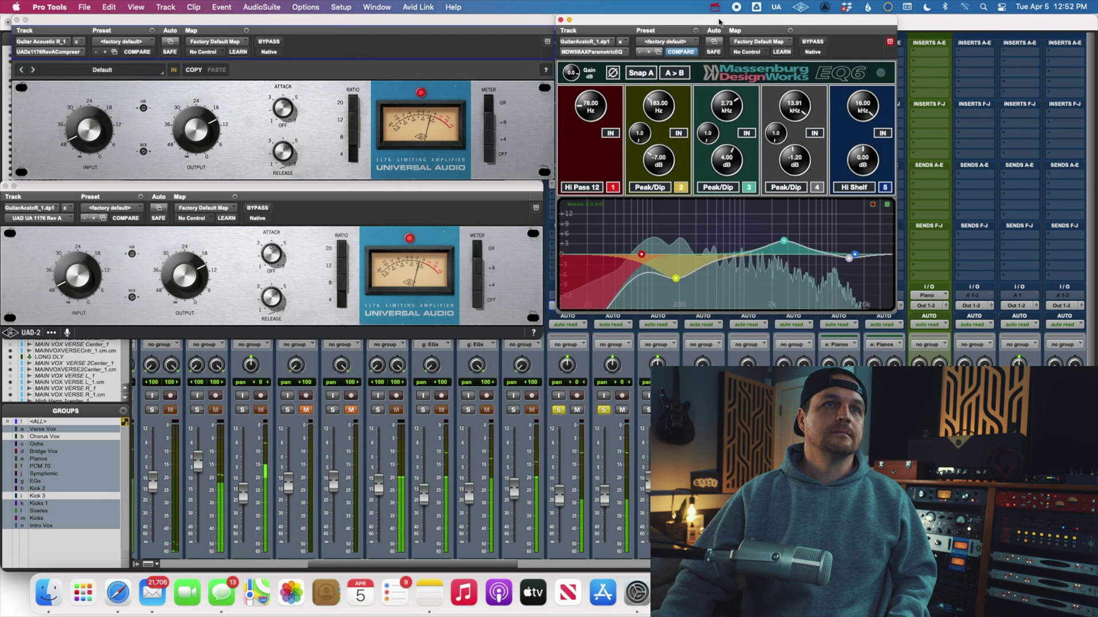
click(612, 73)
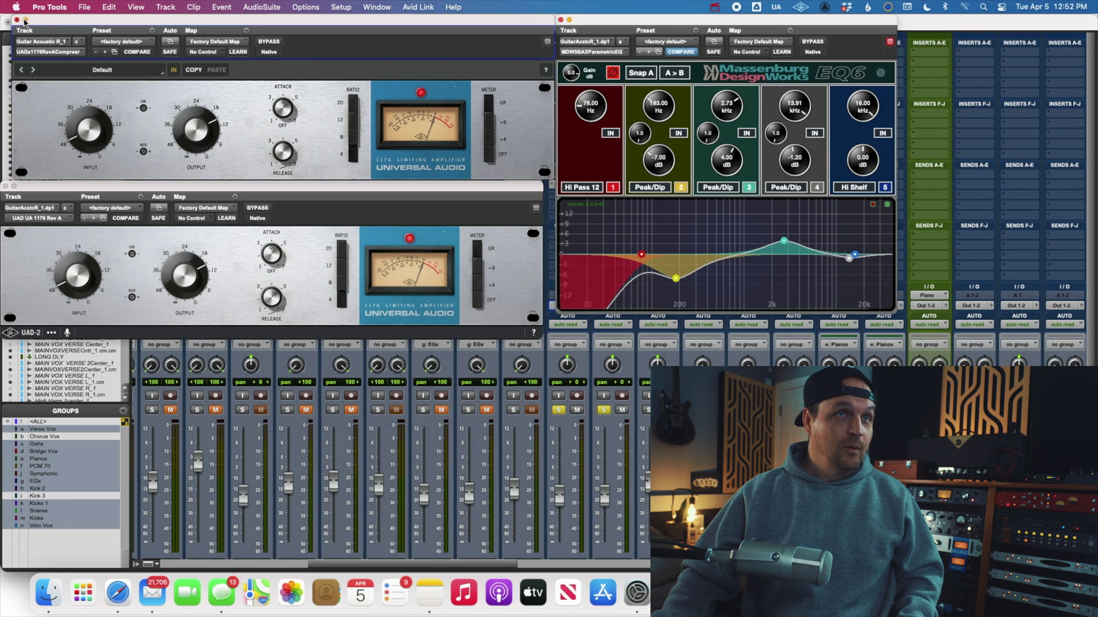
Close the EQ6, reopen and rearrange both LA-2A windows, then close the lower LA-2A.
click(560, 21)
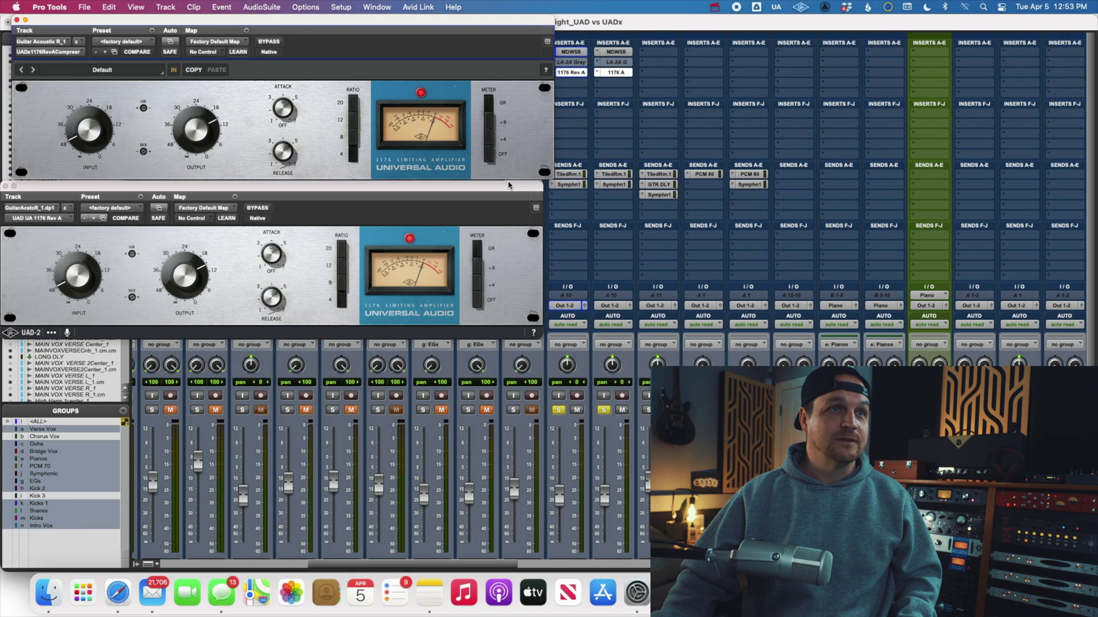
drag(508, 185, 516, 184)
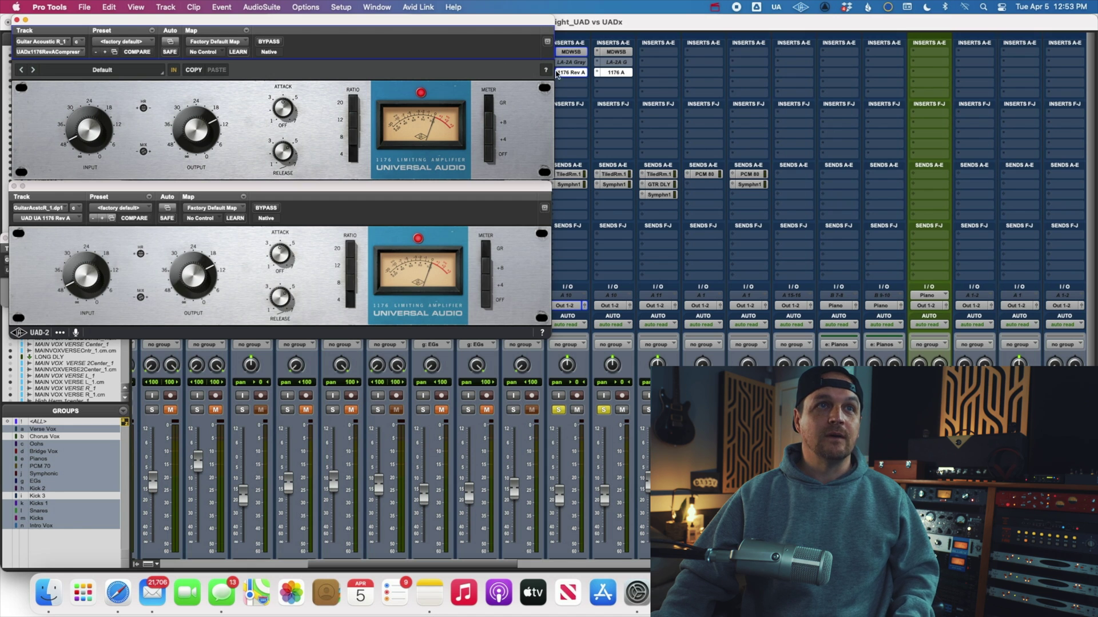
click(579, 62)
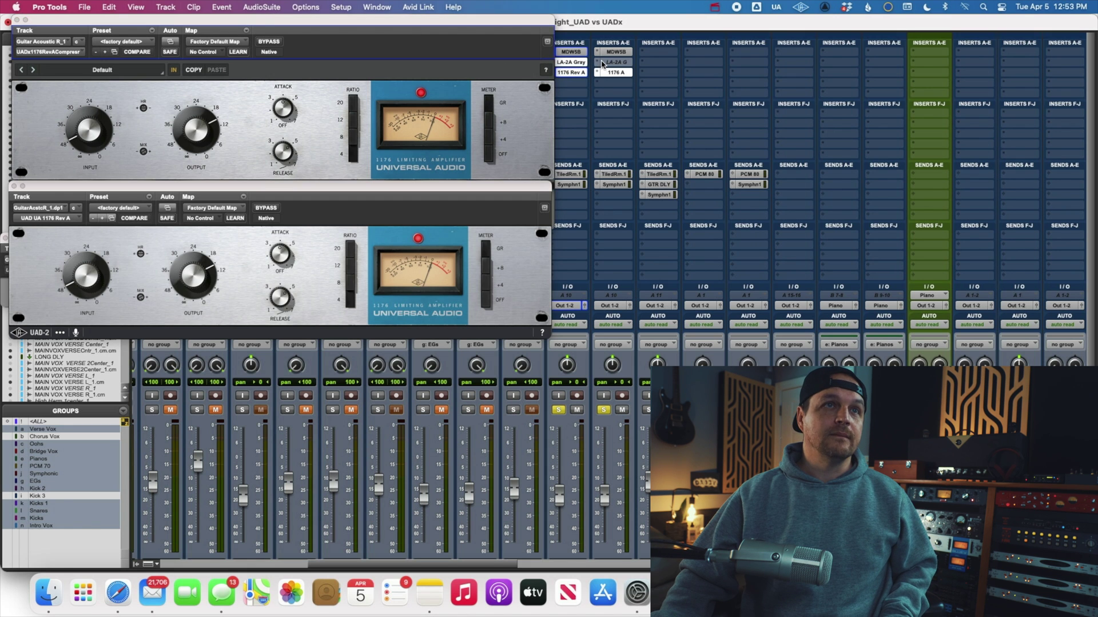
click(615, 62)
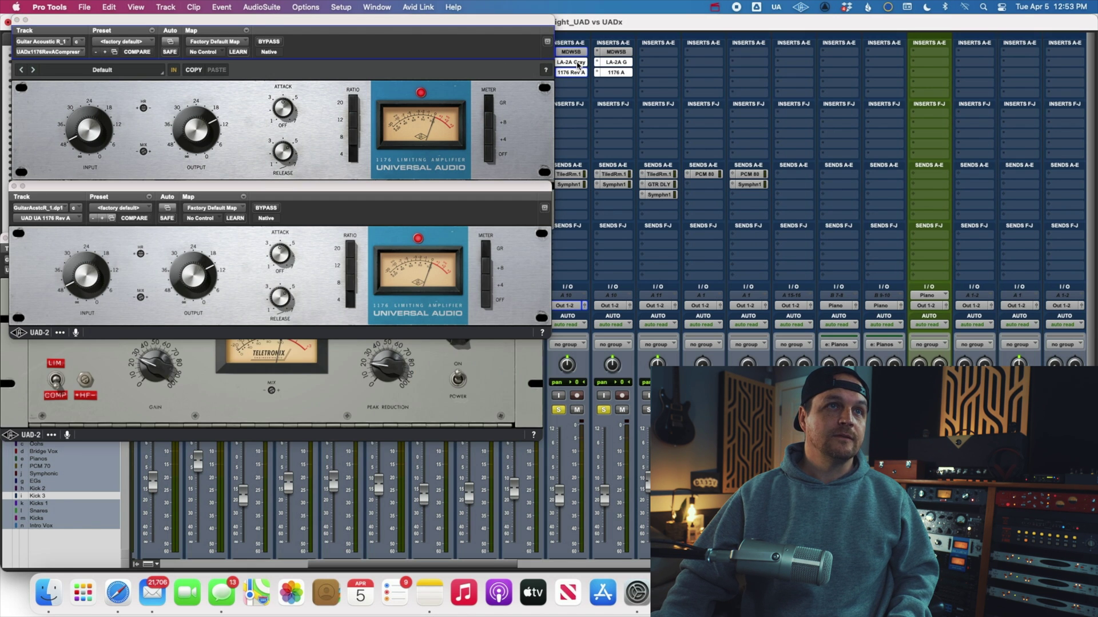
drag(406, 189, 416, 239)
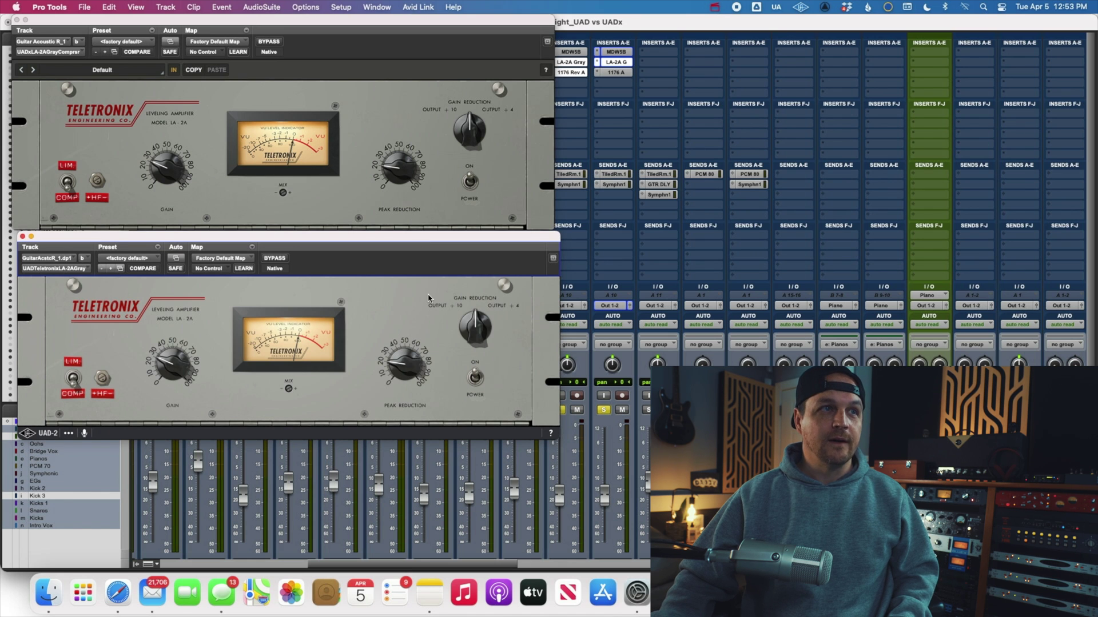
click(23, 236)
Close the remaining LA-2A and 1176 windows to reveal the full mixer, then open the system menu.
click(17, 21)
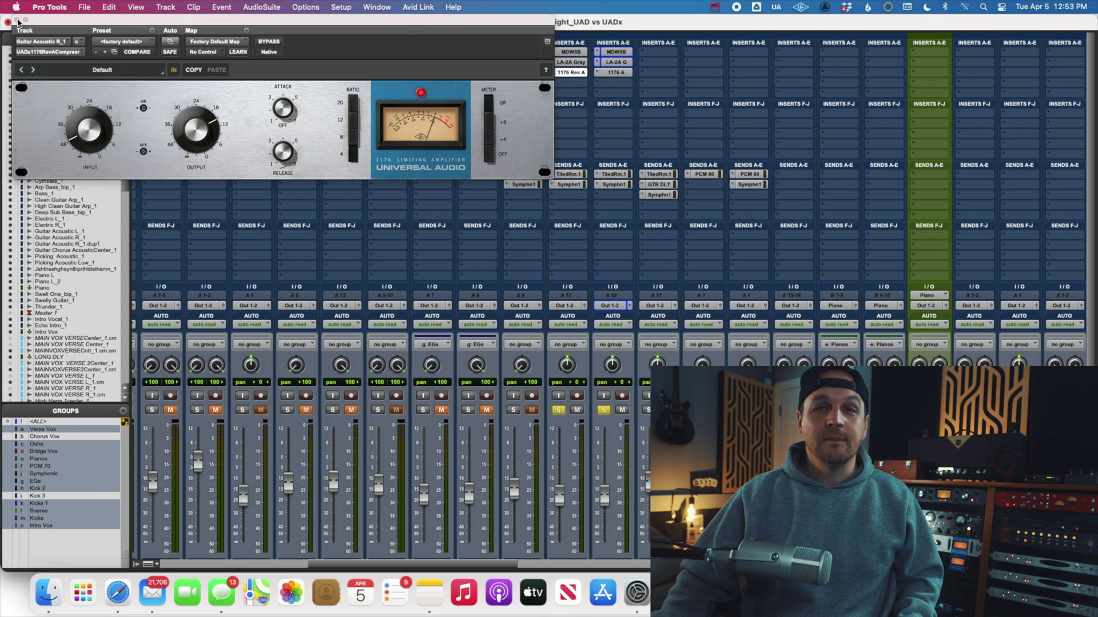
click(17, 22)
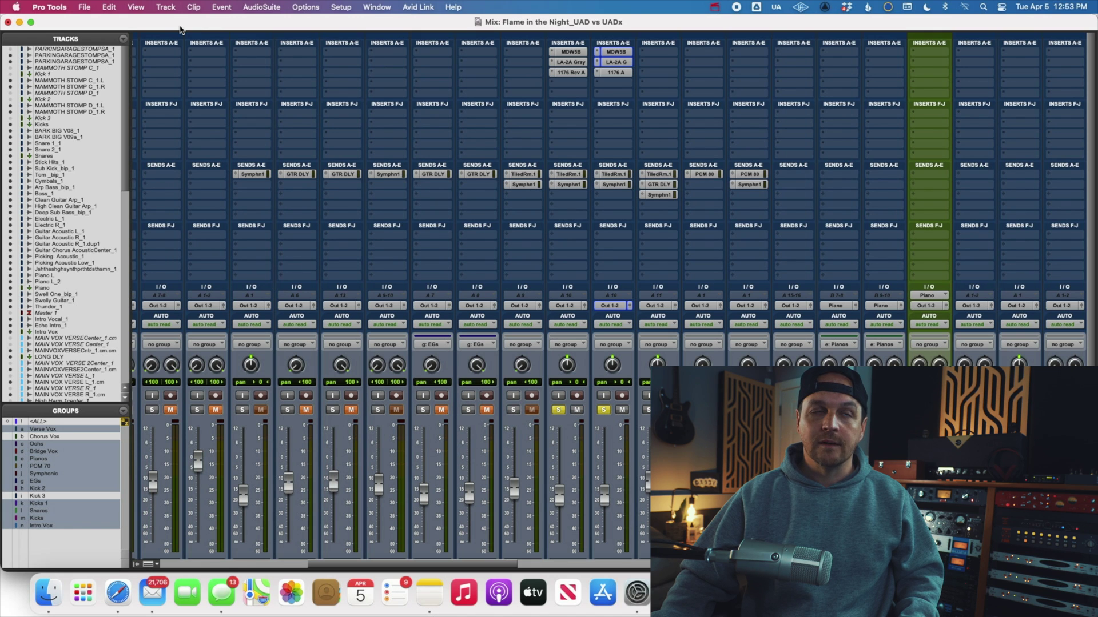
click(16, 7)
click(30, 23)
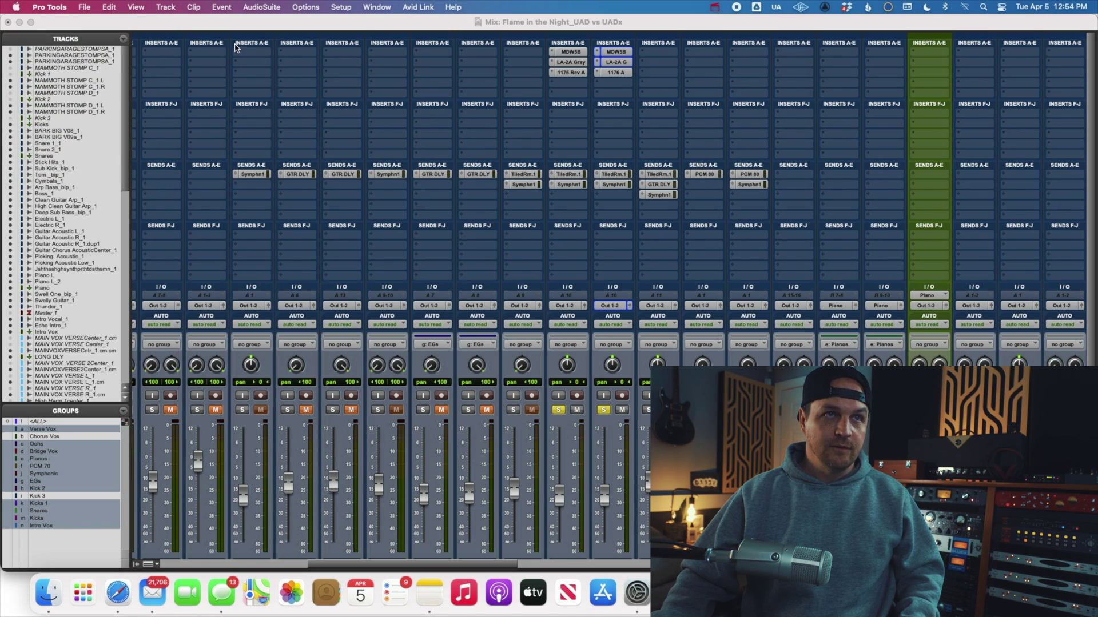
drag(427, 130, 256, 203)
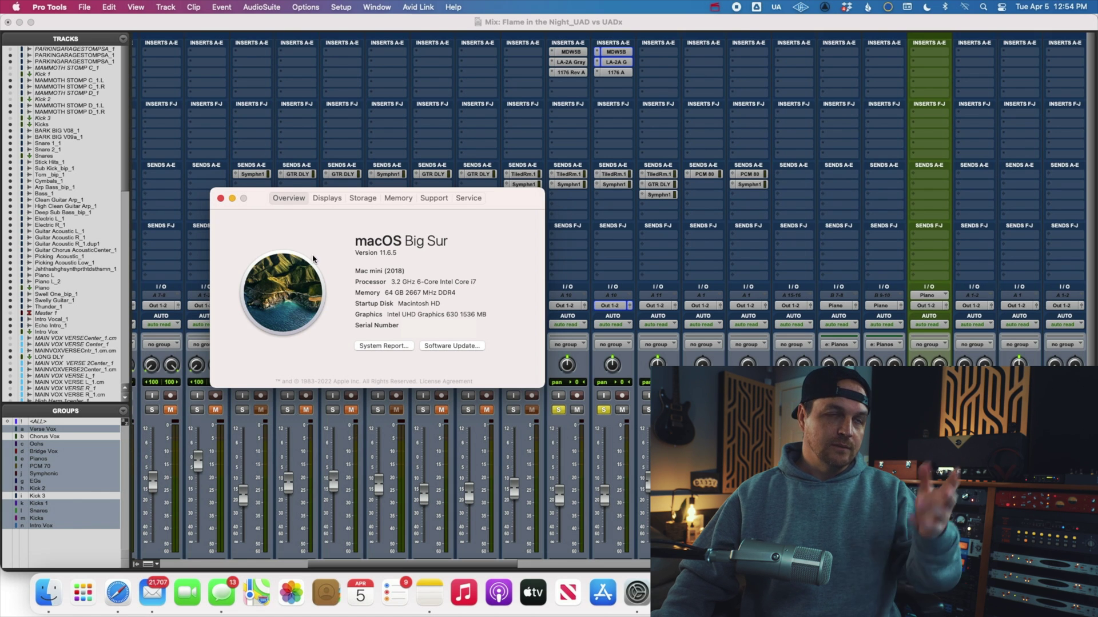
click(221, 198)
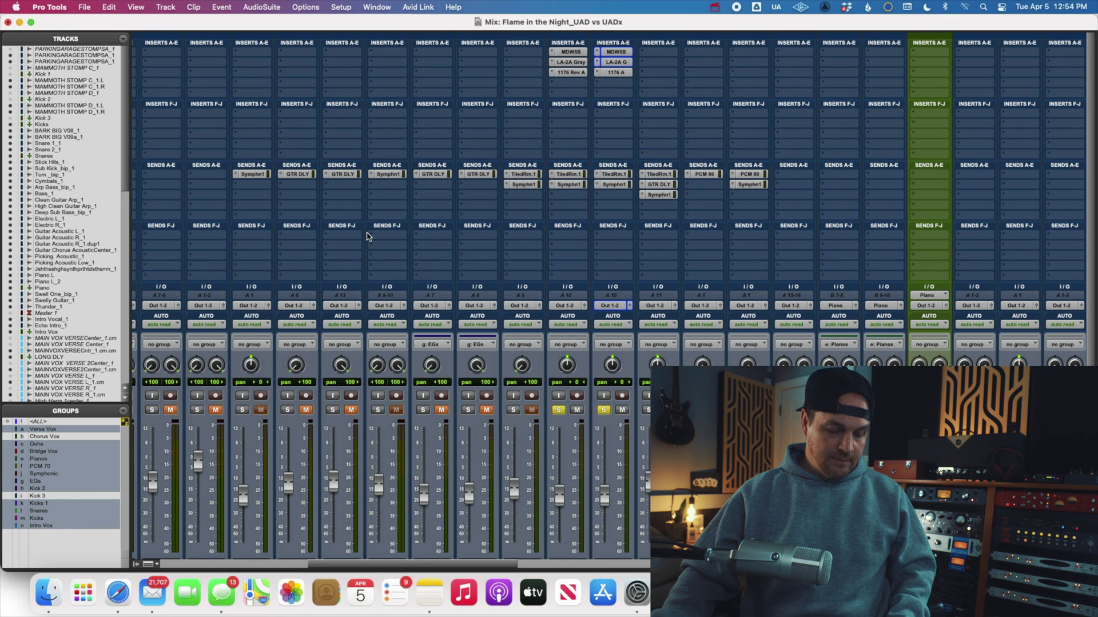
Check the ValhallaVintageVerb insert on the PCM 70 strip, then close it.
scroll(368, 237, left, 2)
scroll(367, 236, left, 2)
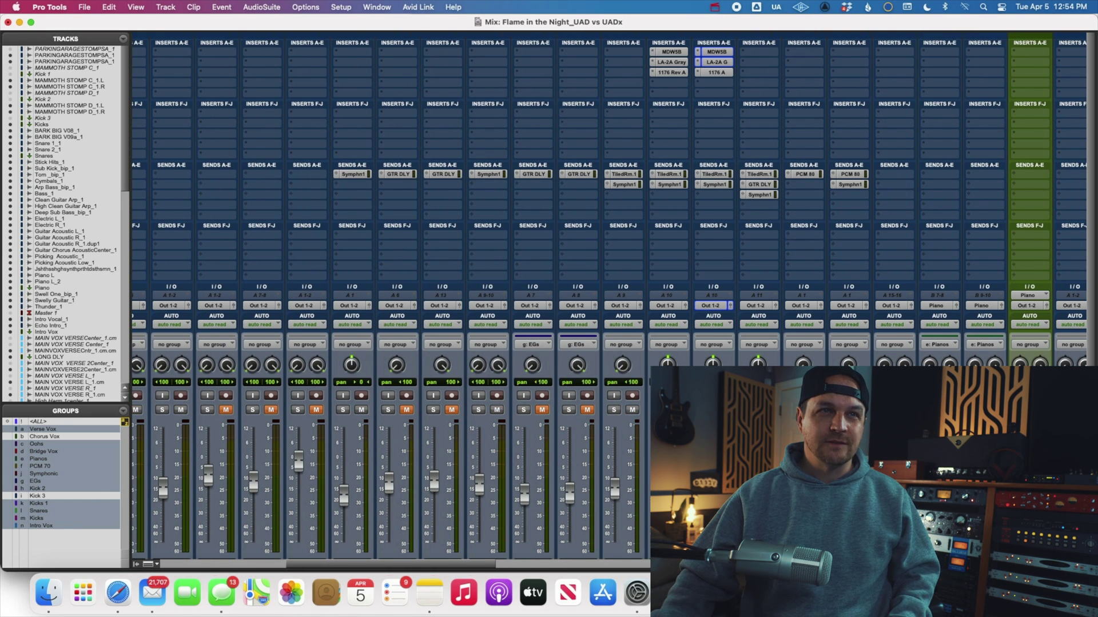
scroll(625, 400, left, 4)
scroll(625, 400, left, 8)
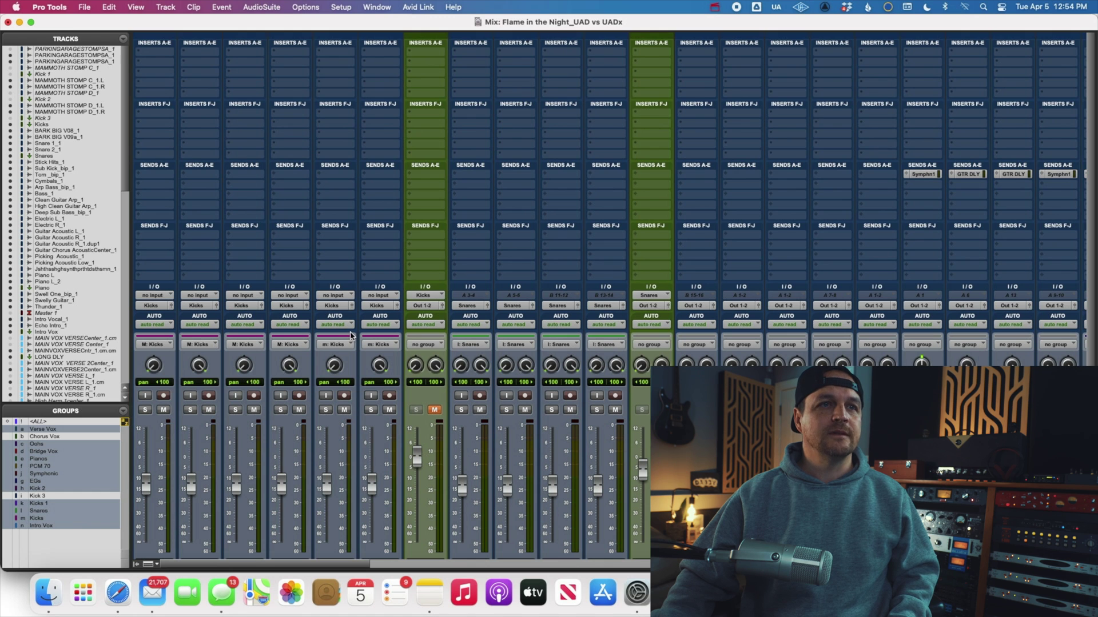
scroll(257, 250, right, 15)
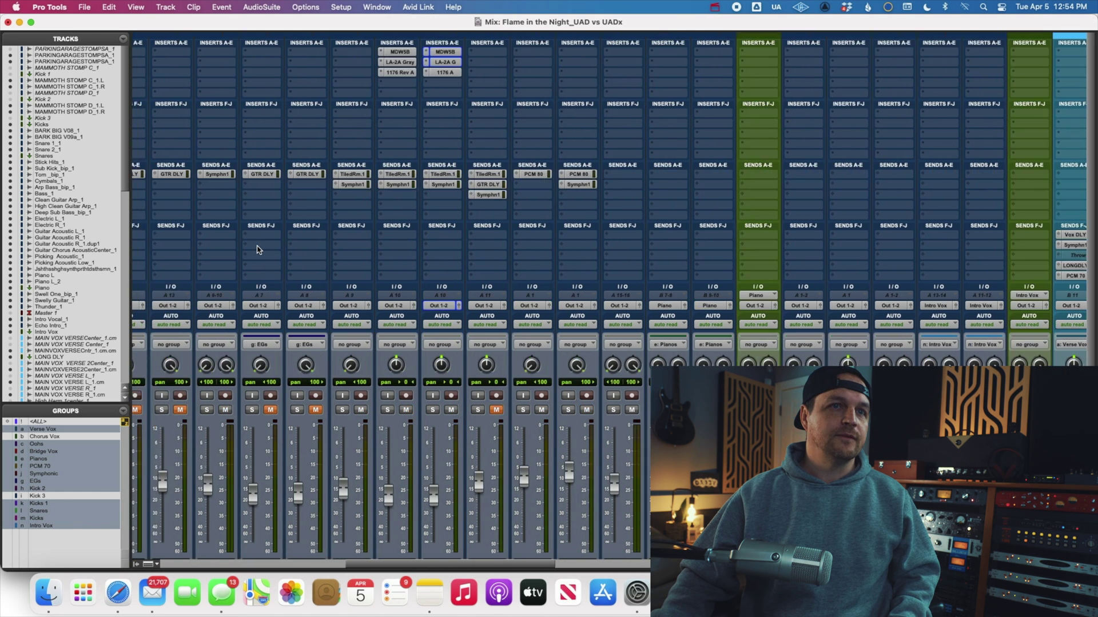
scroll(258, 249, right, 15)
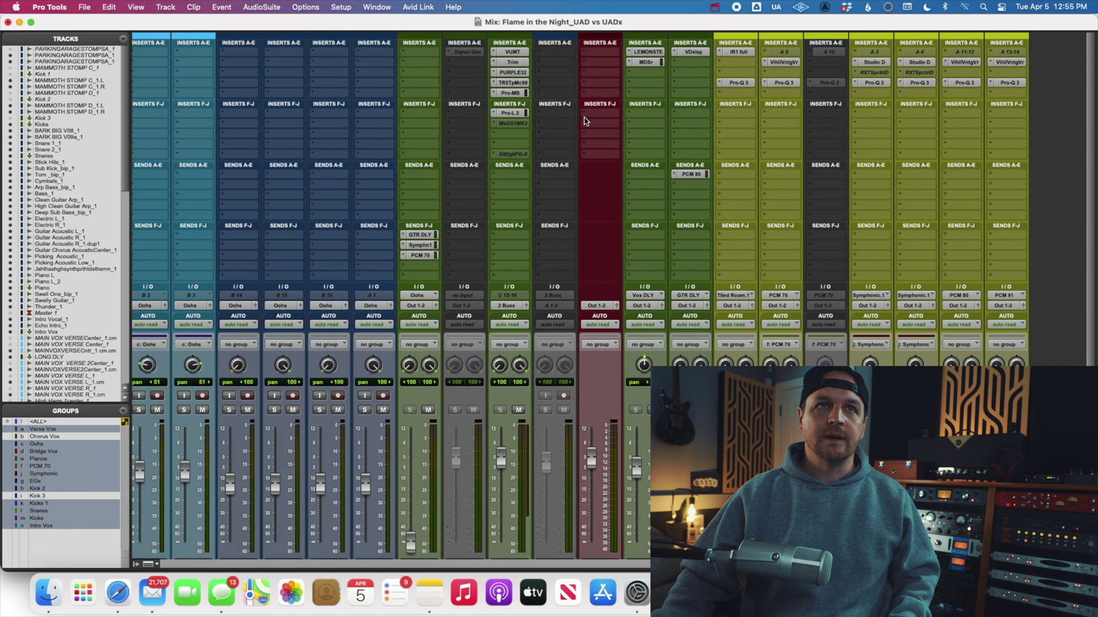
click(784, 62)
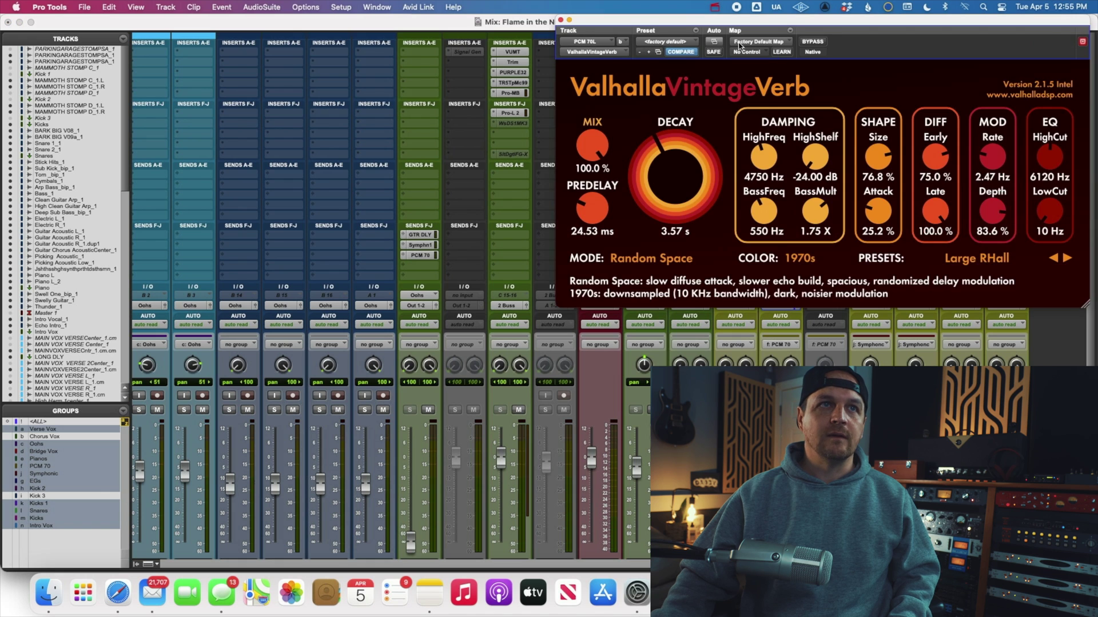
click(570, 21)
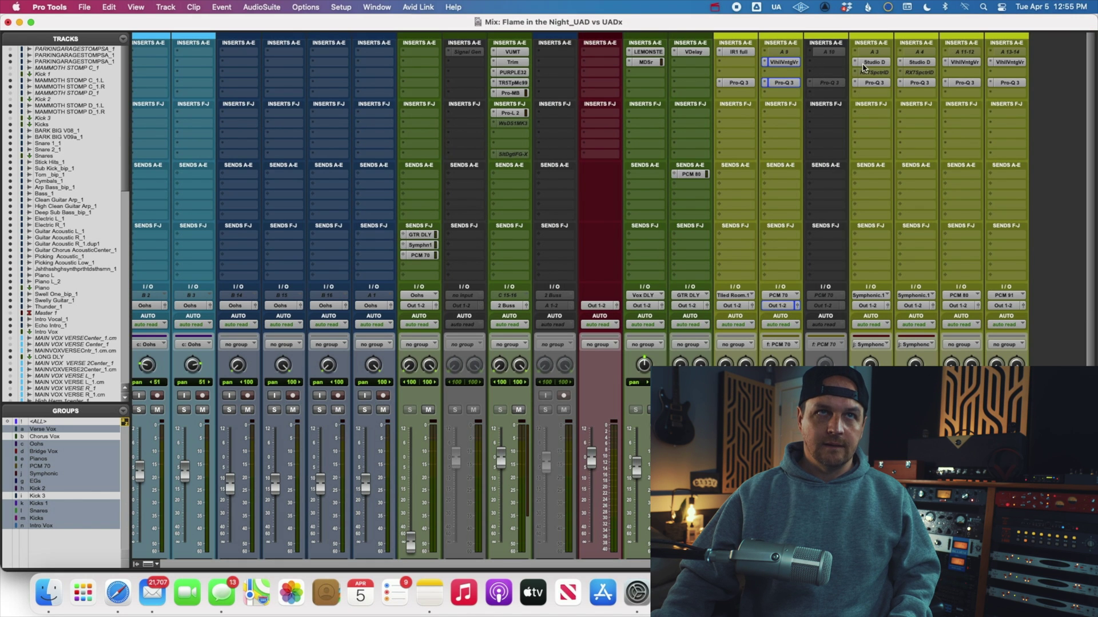
Check the T-RackS Tape Machine 99 insert, then return to the Kicks strips.
scroll(636, 349, down, 5)
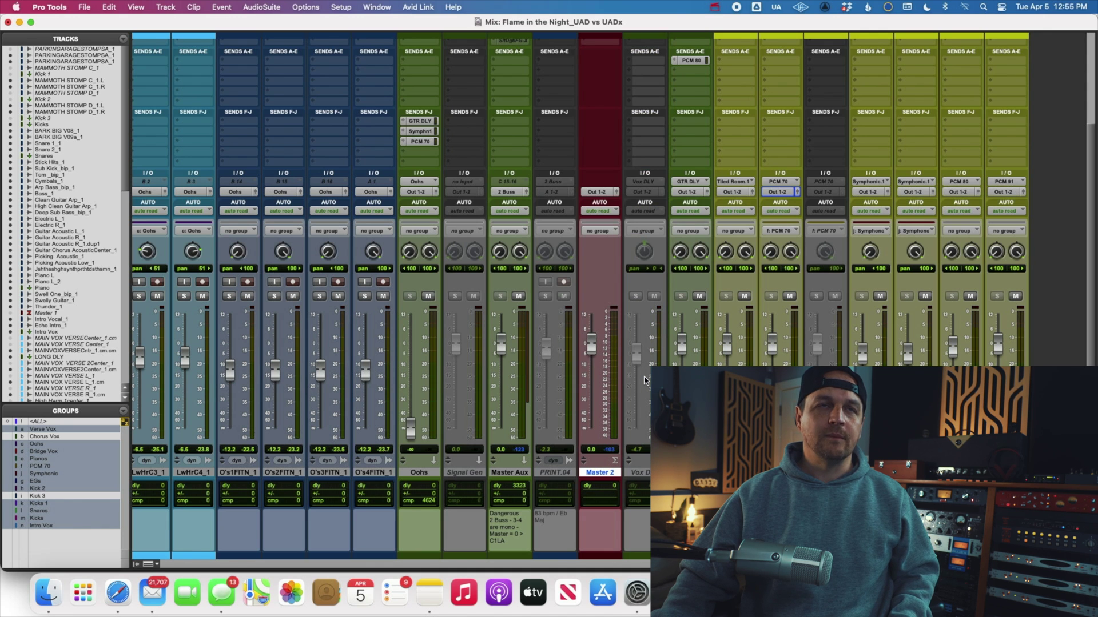
scroll(643, 377, up, 5)
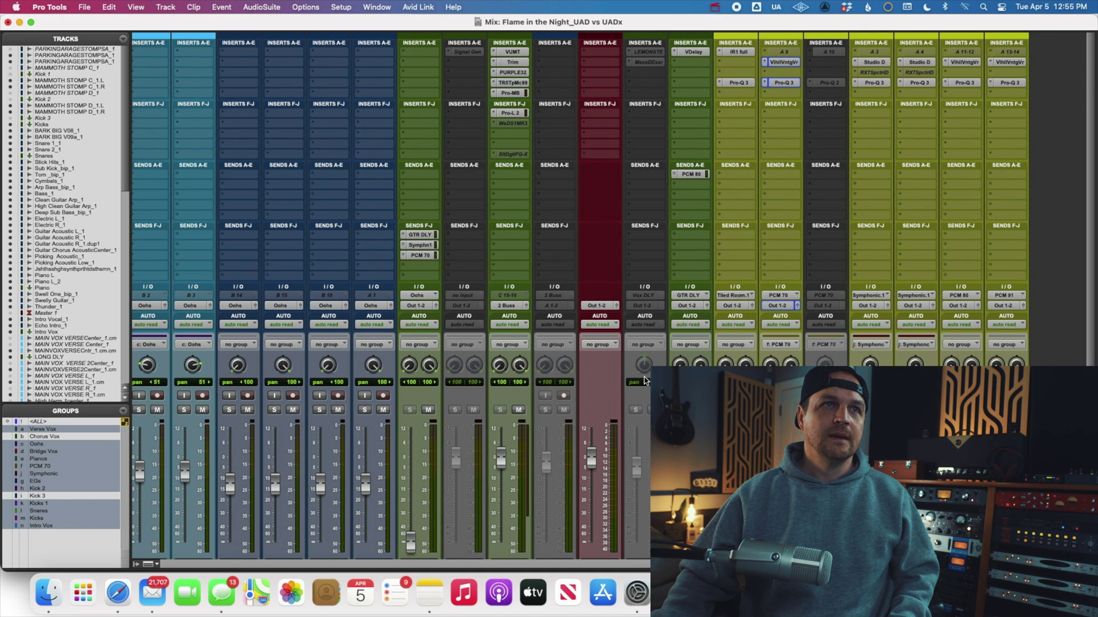
scroll(643, 380, left, 1)
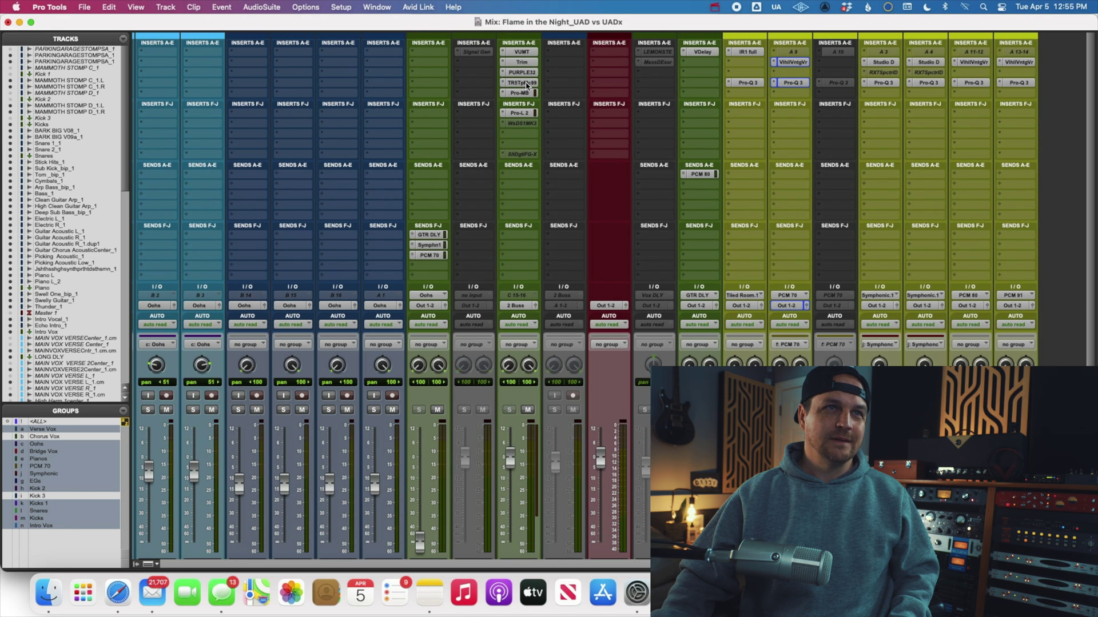
click(521, 83)
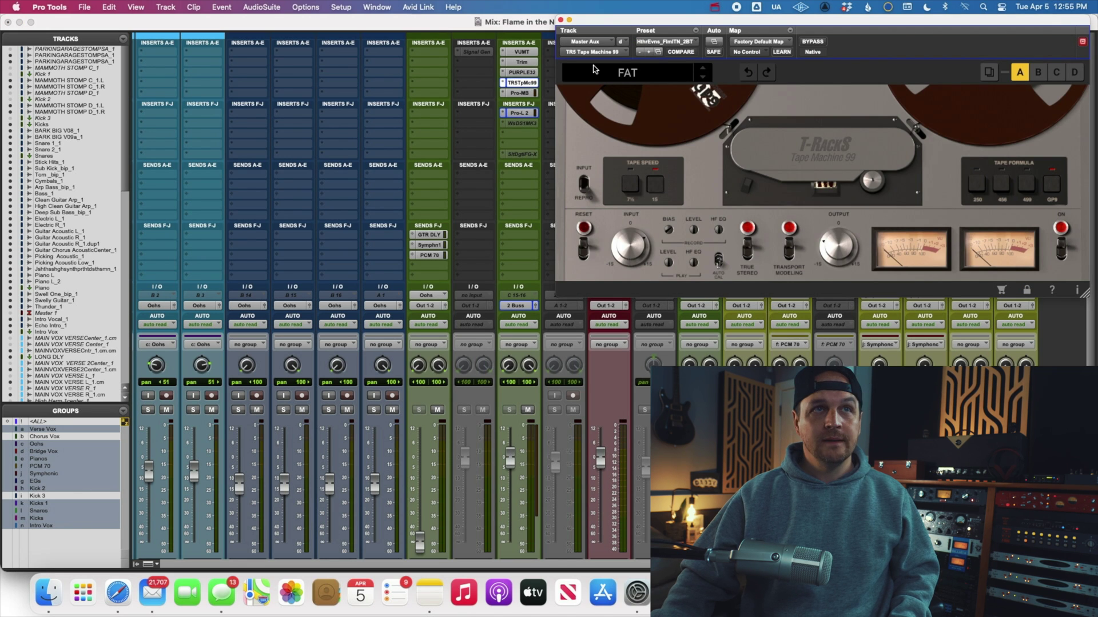
click(560, 21)
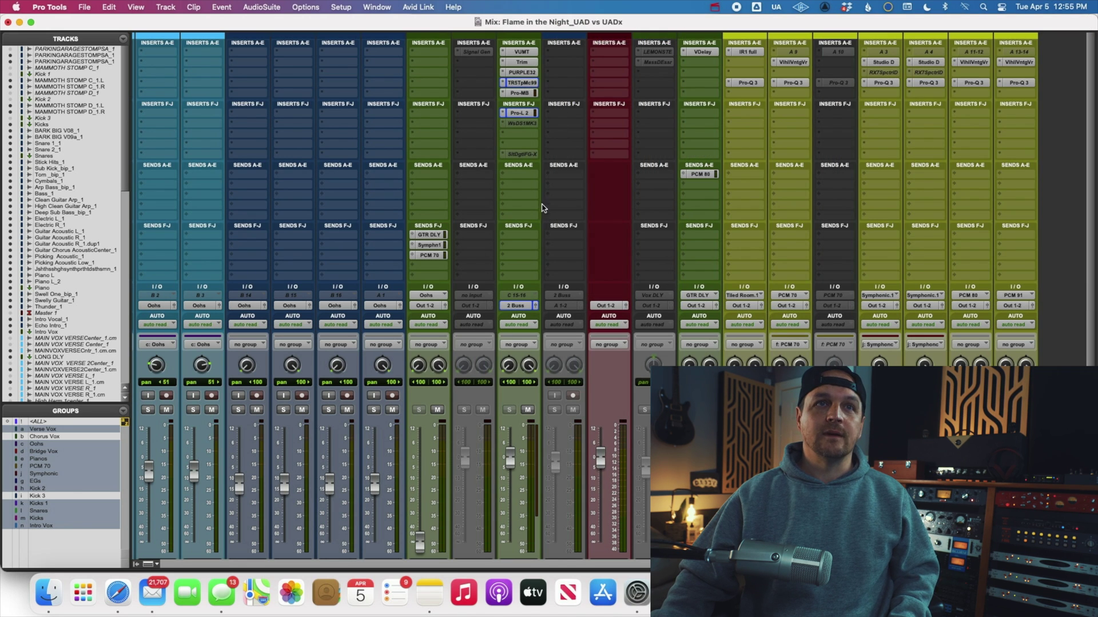
scroll(559, 238, right, 15)
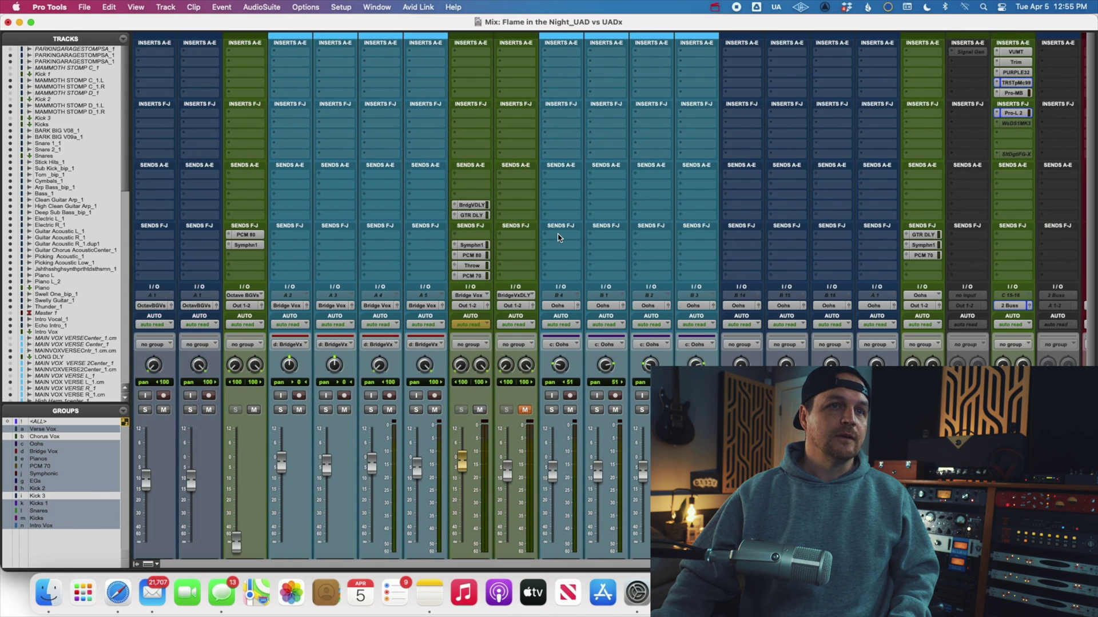
scroll(559, 238, left, 10)
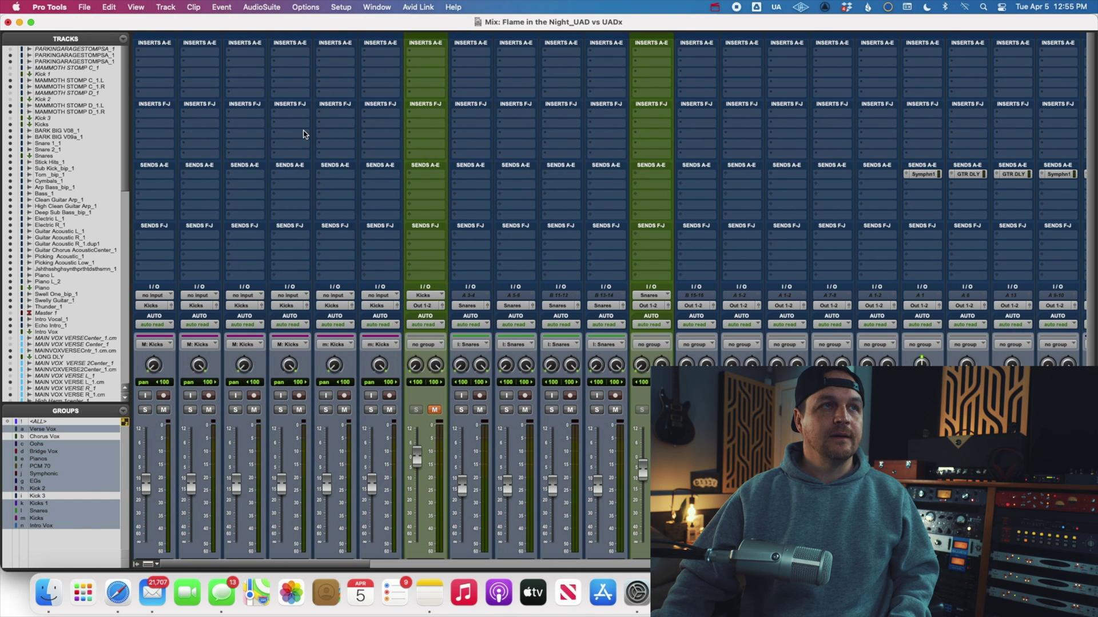
Insert UAD Studer A800 via a 'studer' search on the Kicks strips, then dismiss the DSP warning.
click(142, 59)
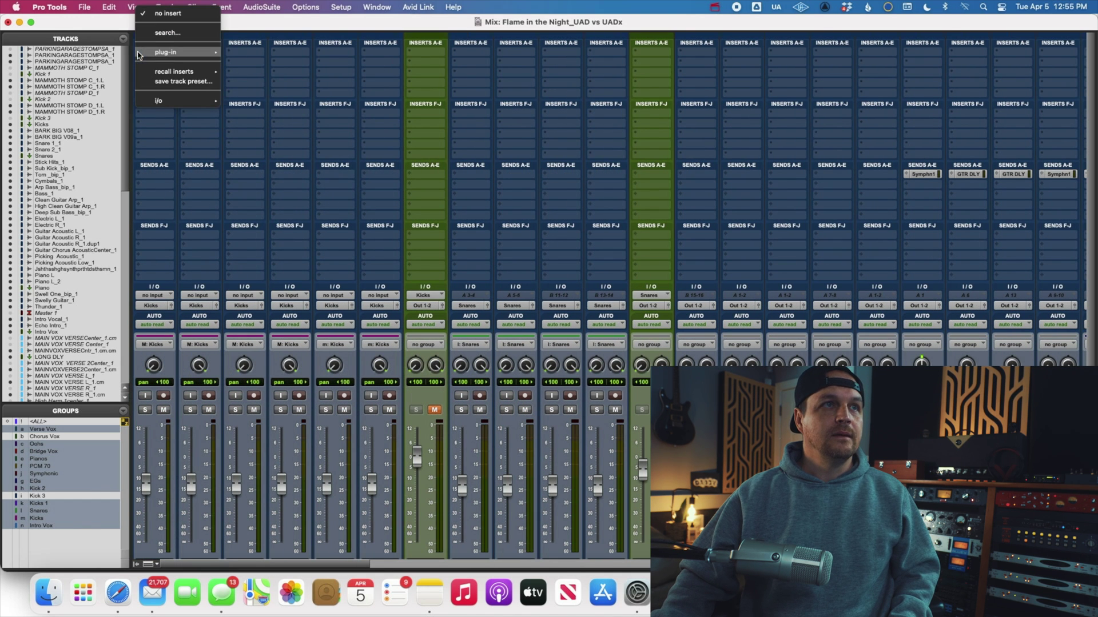
click(156, 36)
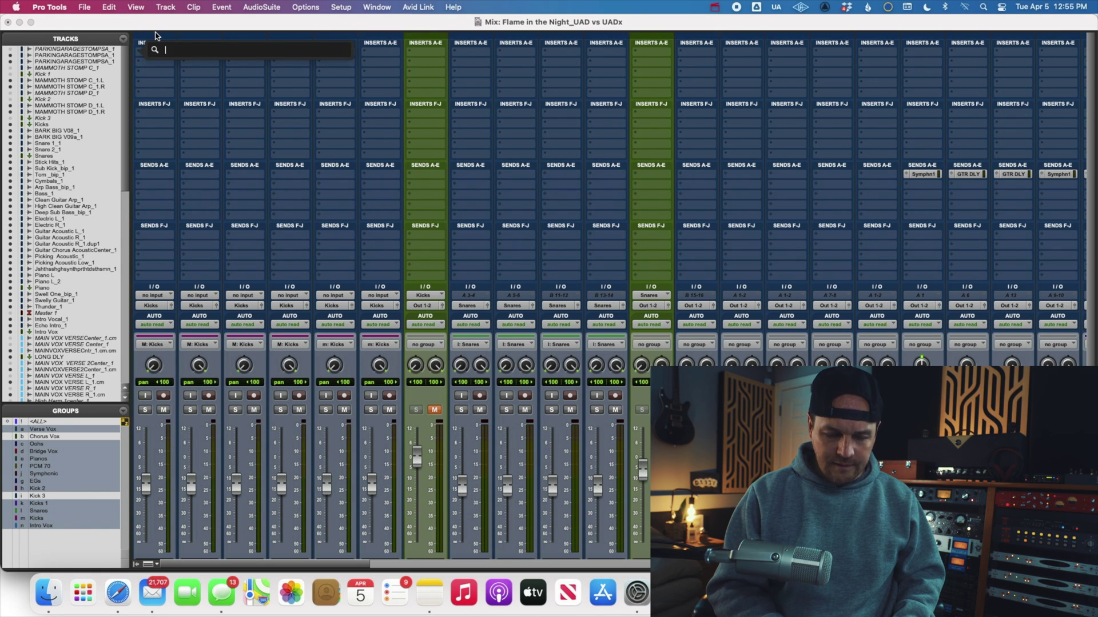
text(studer)
key(Return)
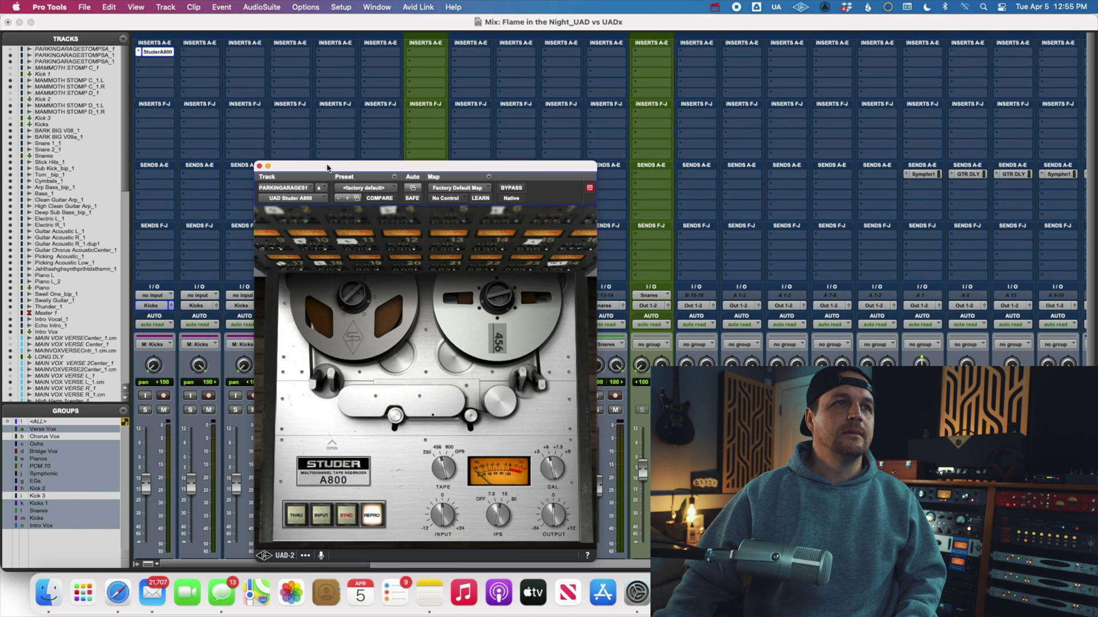
drag(368, 156, 537, 163)
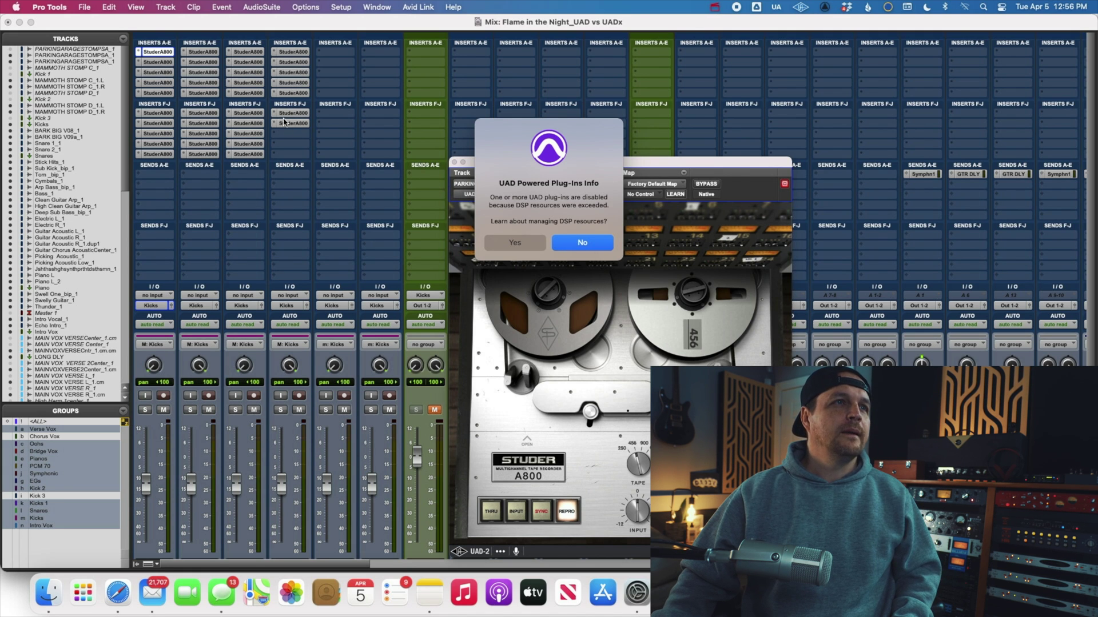
click(573, 241)
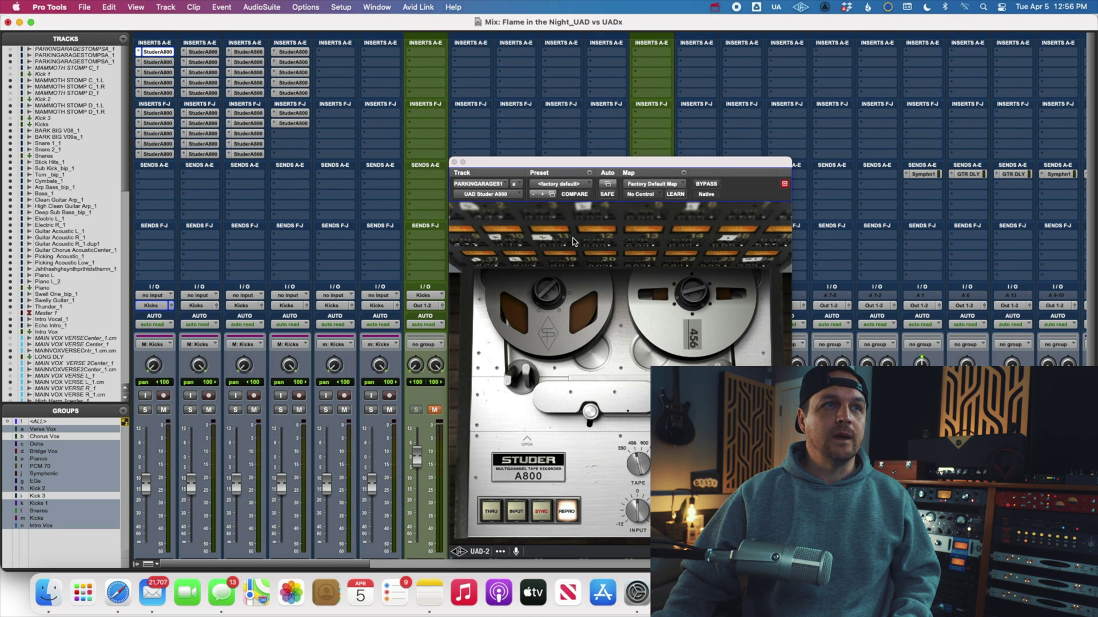
Add the MAMMOTH STOMP C and PARKINGGARAGE tracks to the selection.
scroll(347, 334, down, 3)
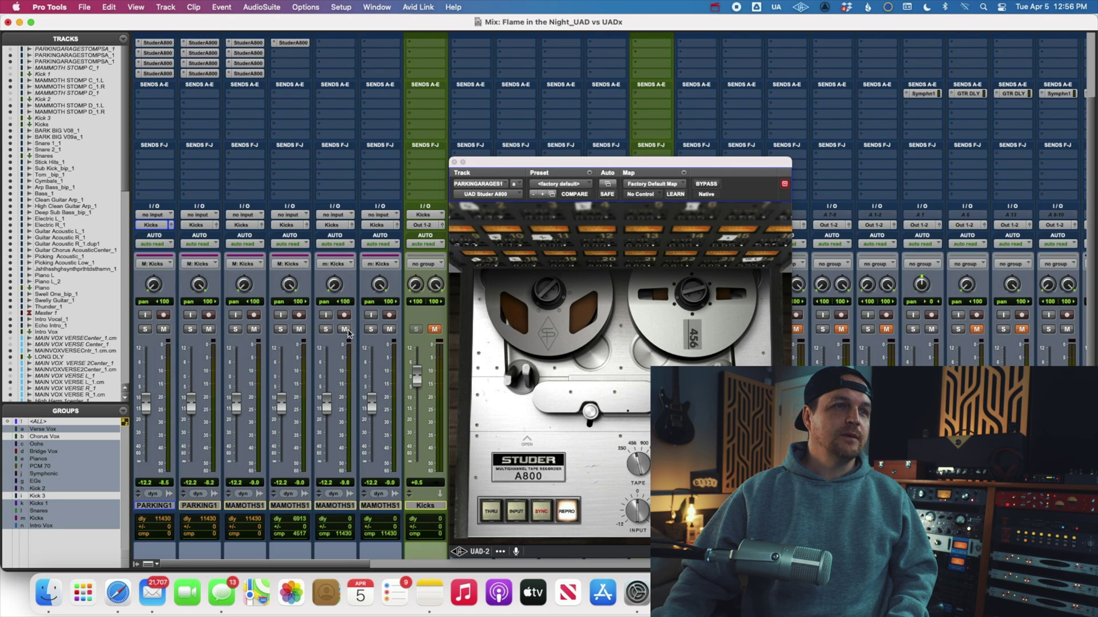
click(290, 506)
shift+click(160, 506)
scroll(169, 512, up, 3)
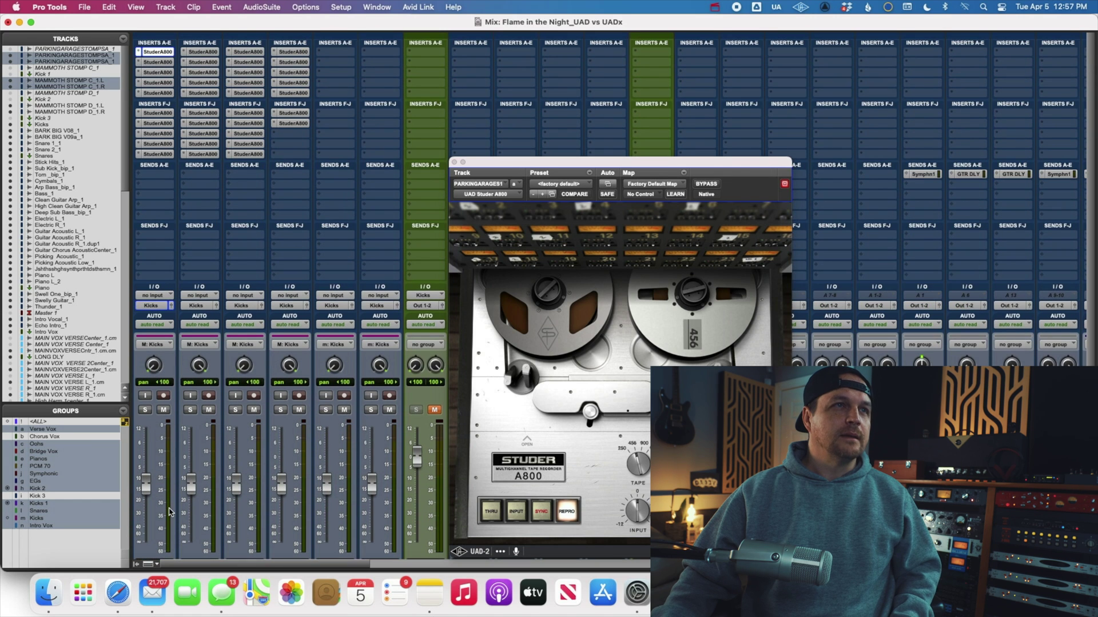
Clear the Studer A800 from insert slots A through D on all four strips.
click(140, 52)
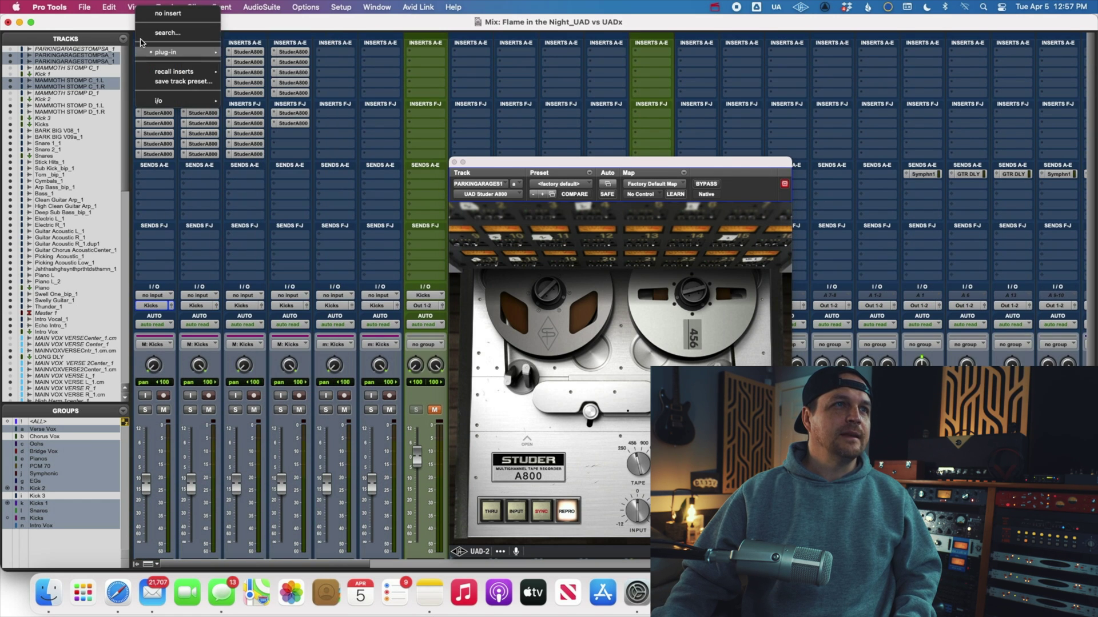
alt+shift+click(152, 18)
click(139, 63)
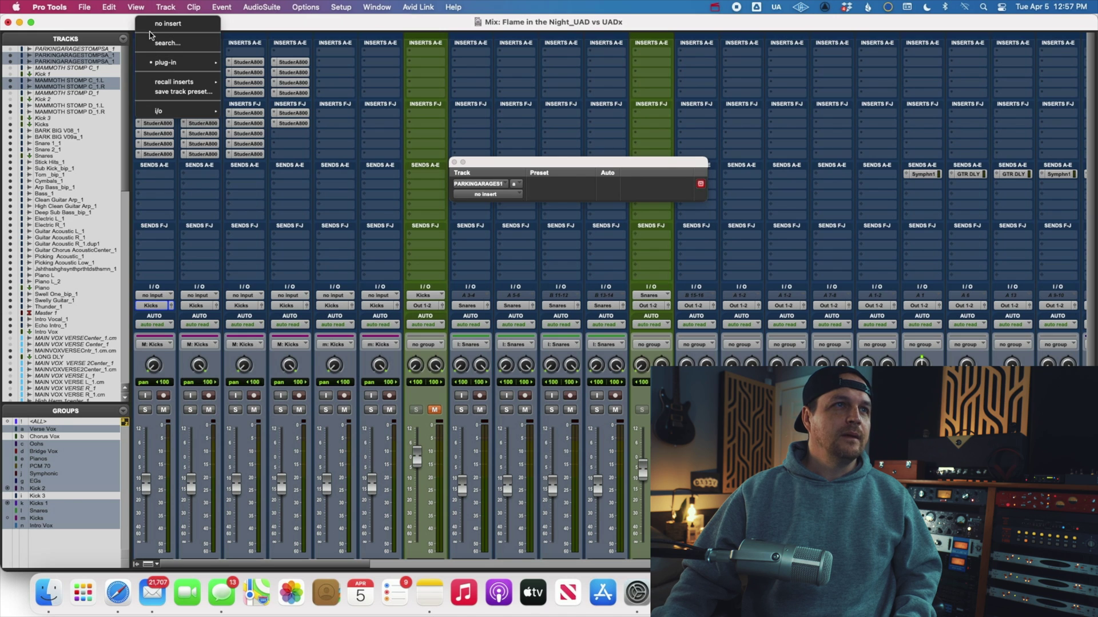
alt+shift+click(152, 24)
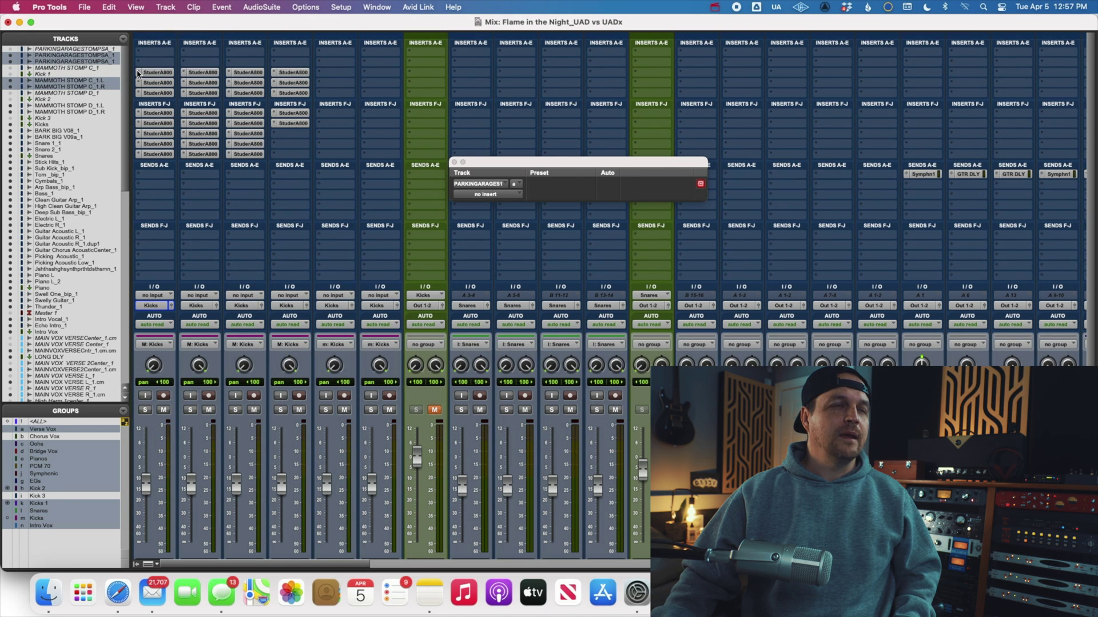
click(139, 72)
alt+shift+click(152, 33)
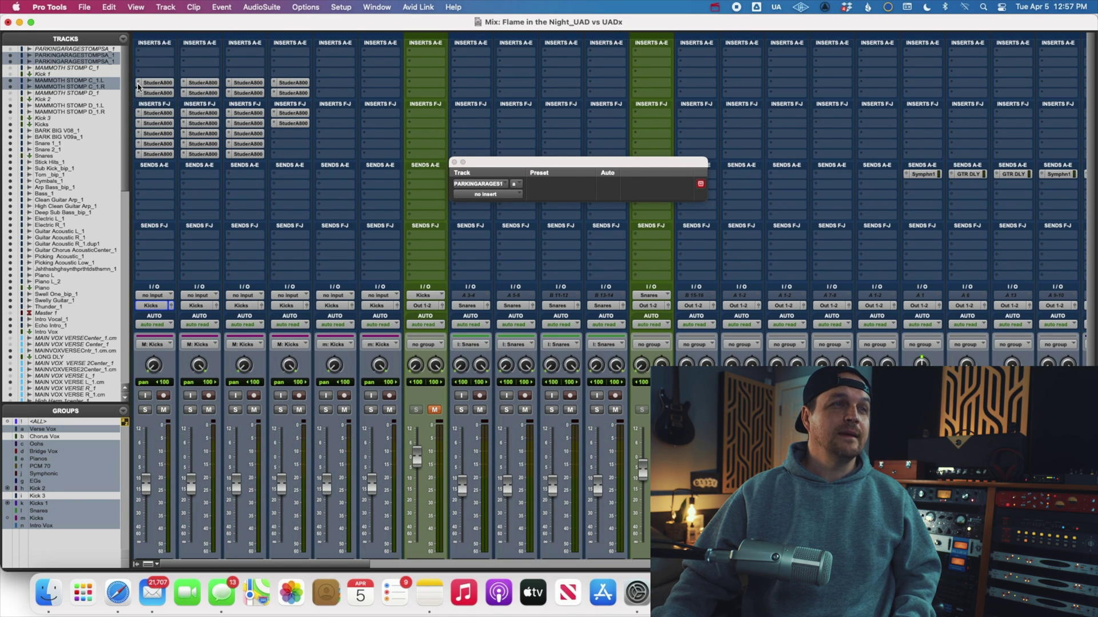
click(138, 85)
alt+shift+click(151, 44)
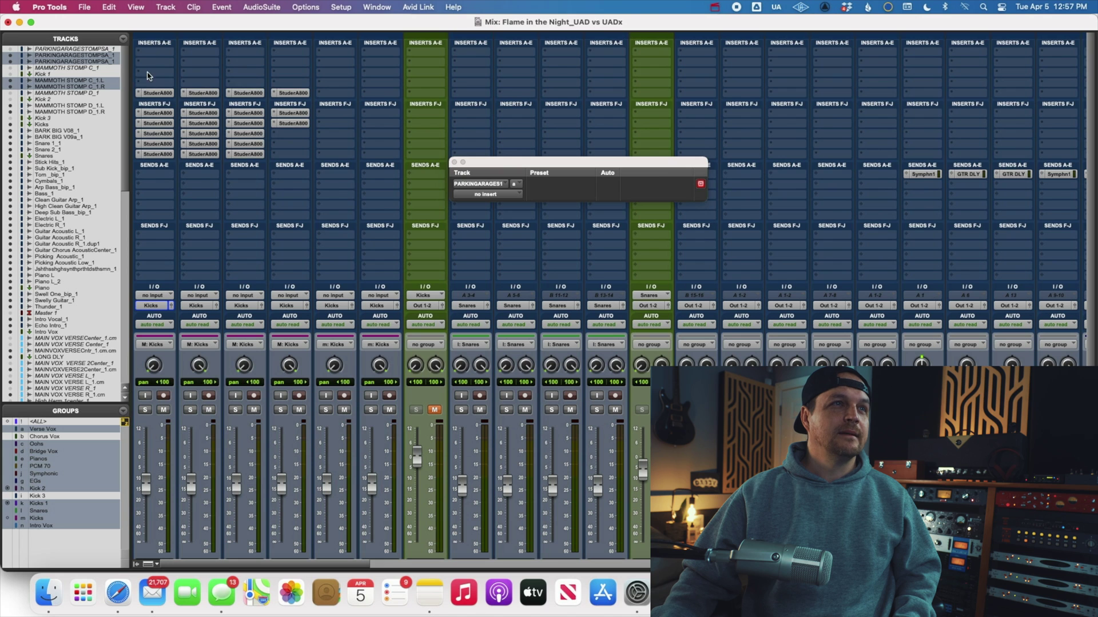
Clear slots E through H, then pick the Studer A800 from the 'studer' search results.
click(139, 93)
alt+shift+click(151, 54)
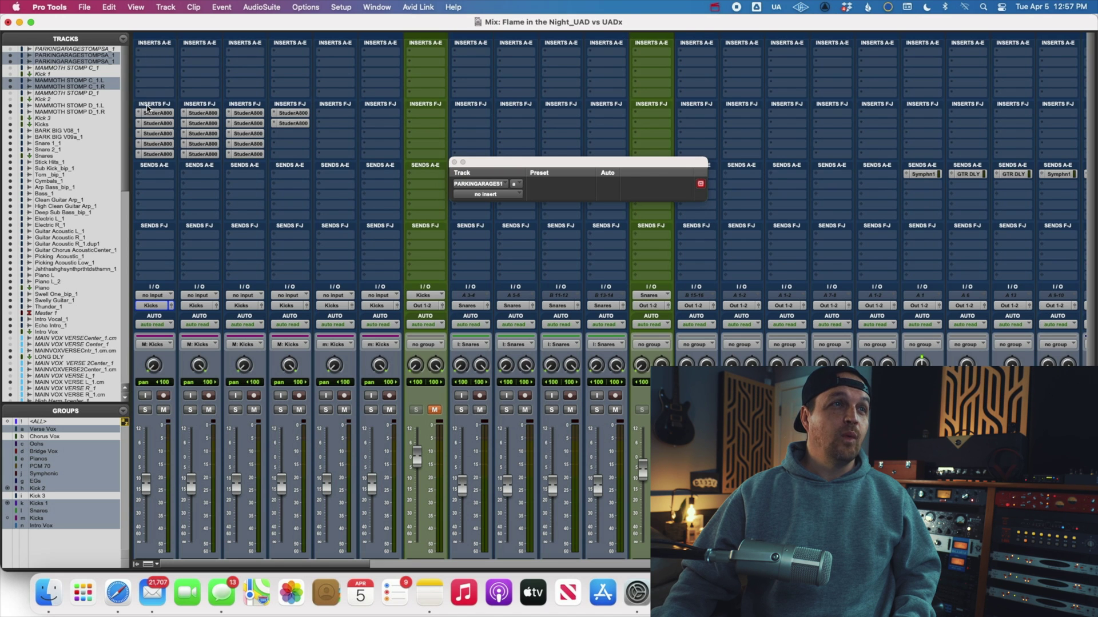
click(138, 114)
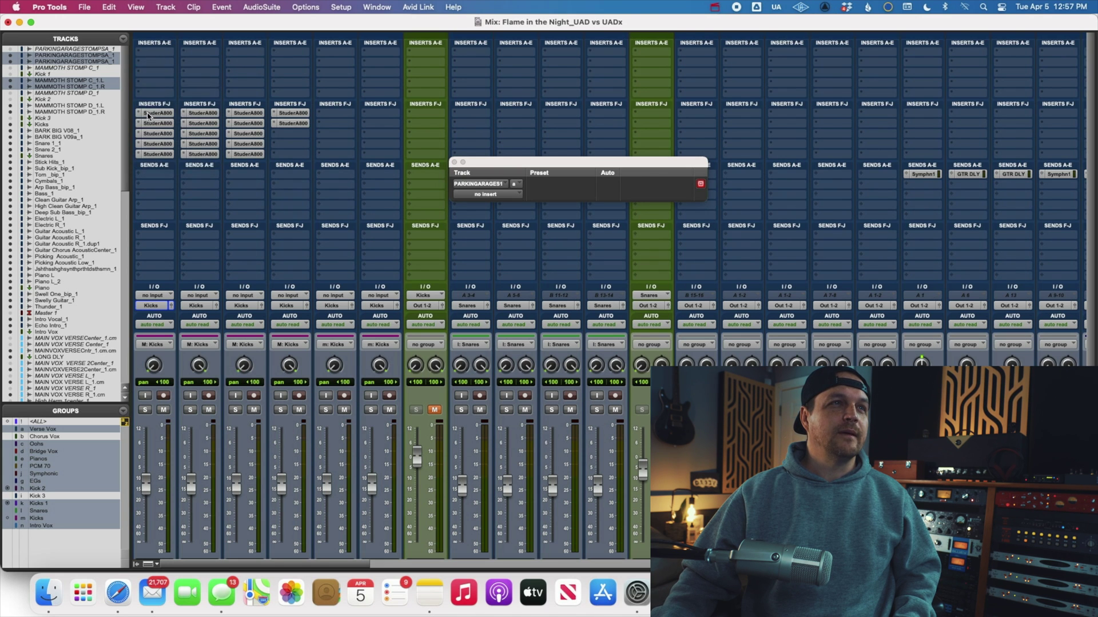
alt+shift+click(152, 75)
click(139, 123)
alt+shift+click(152, 84)
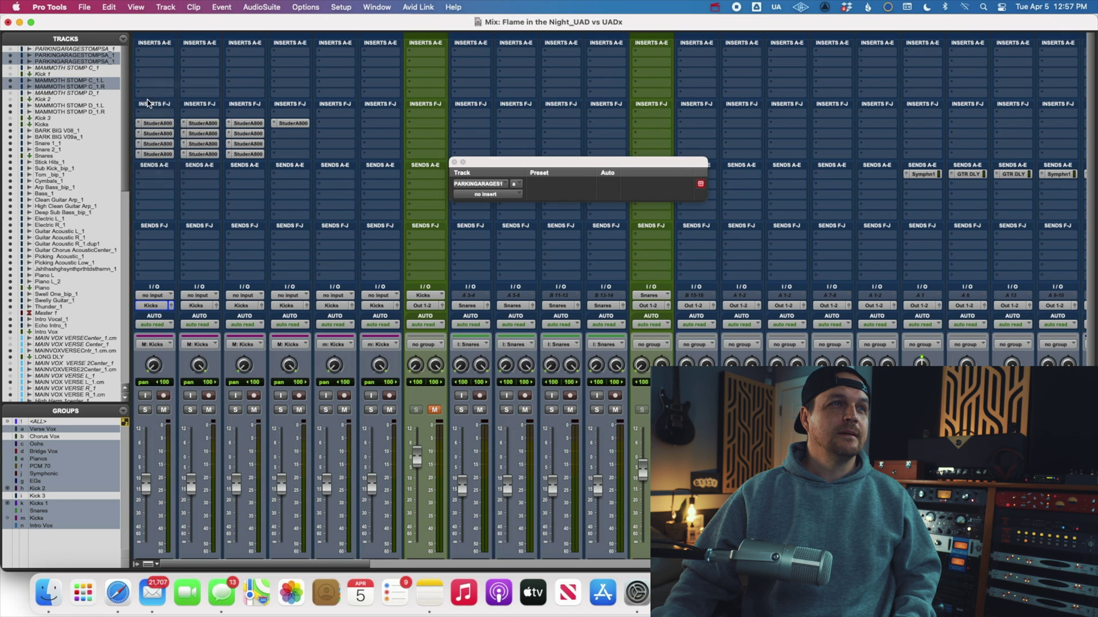
click(140, 134)
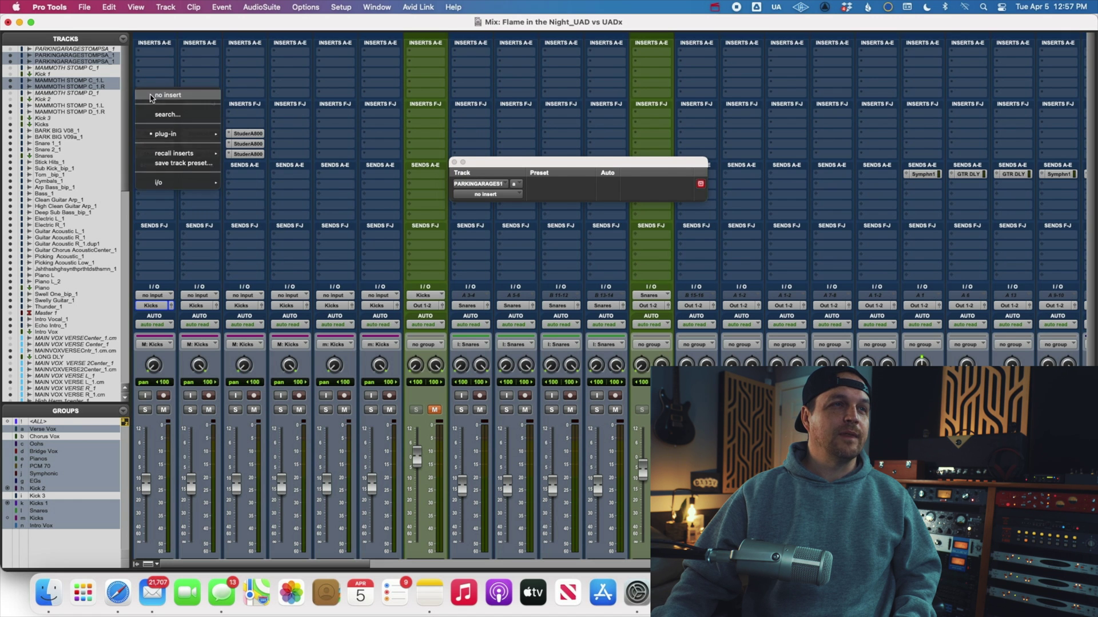
alt+shift+click(152, 94)
click(139, 146)
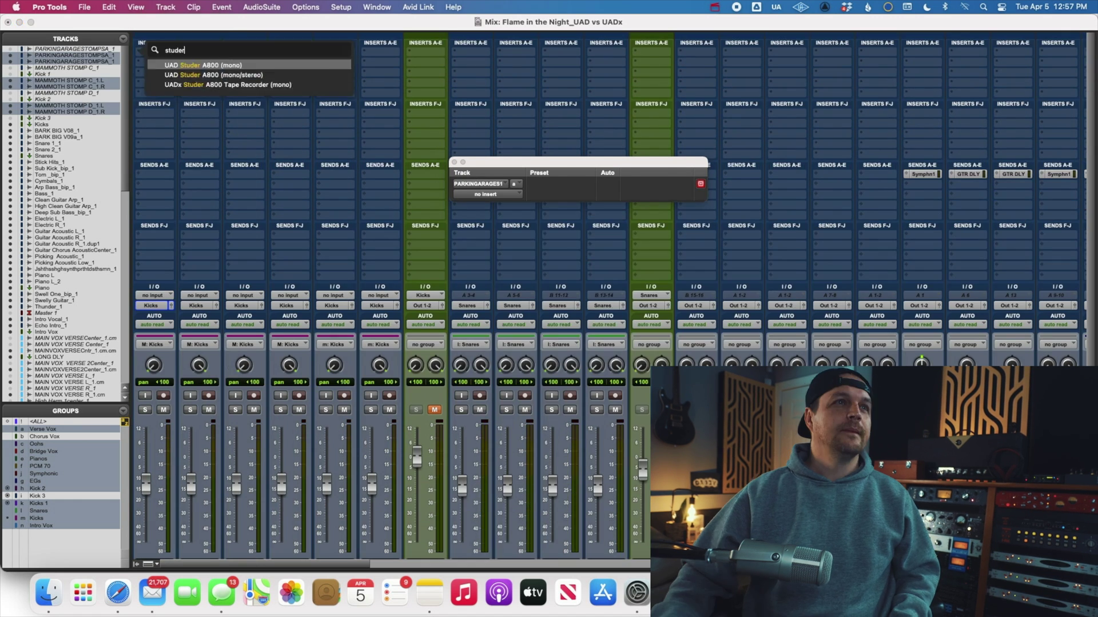
Add UADx Studer A800 (mono) inserts via a 'studer' search across the grouped kick strips.
alt+shift+click(191, 73)
click(149, 113)
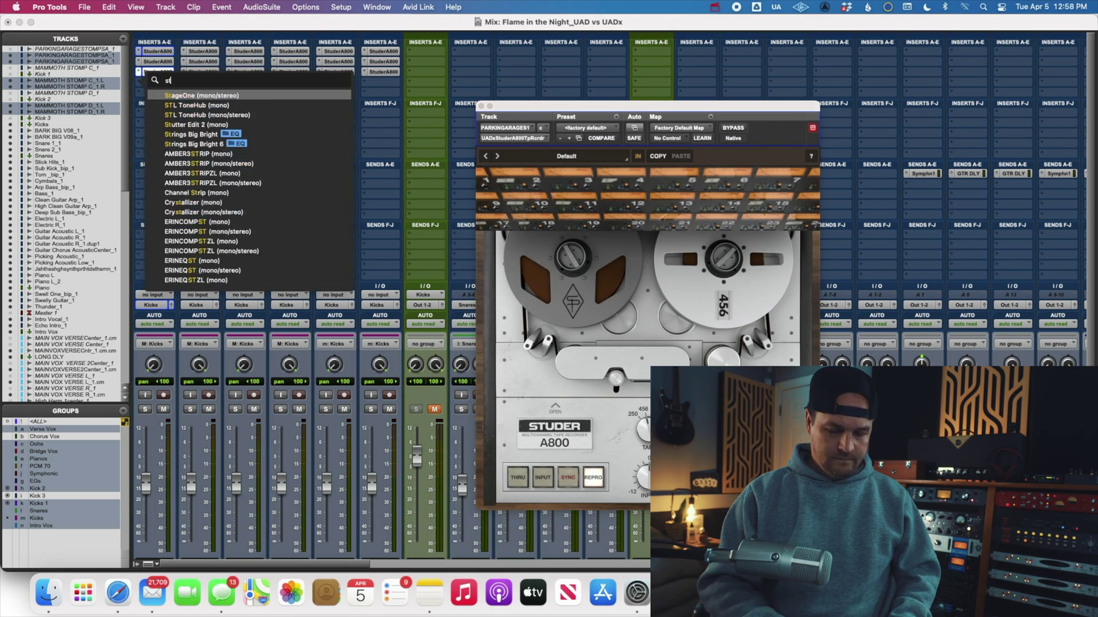
text(studer)
key(Return)
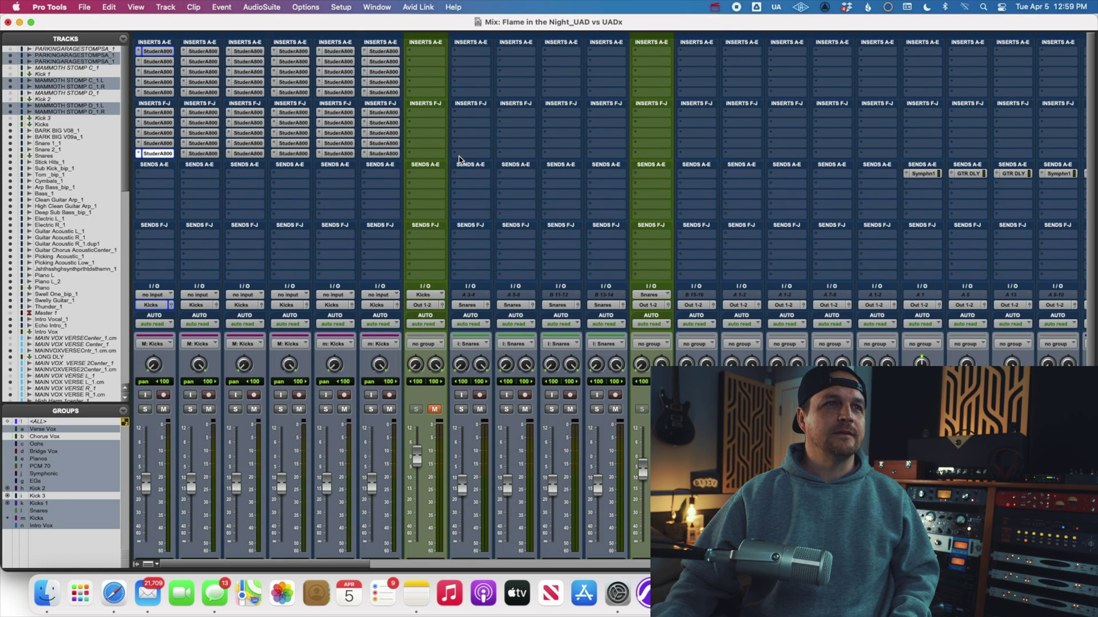
scroll(459, 160, down, 3)
scroll(459, 160, up, 2)
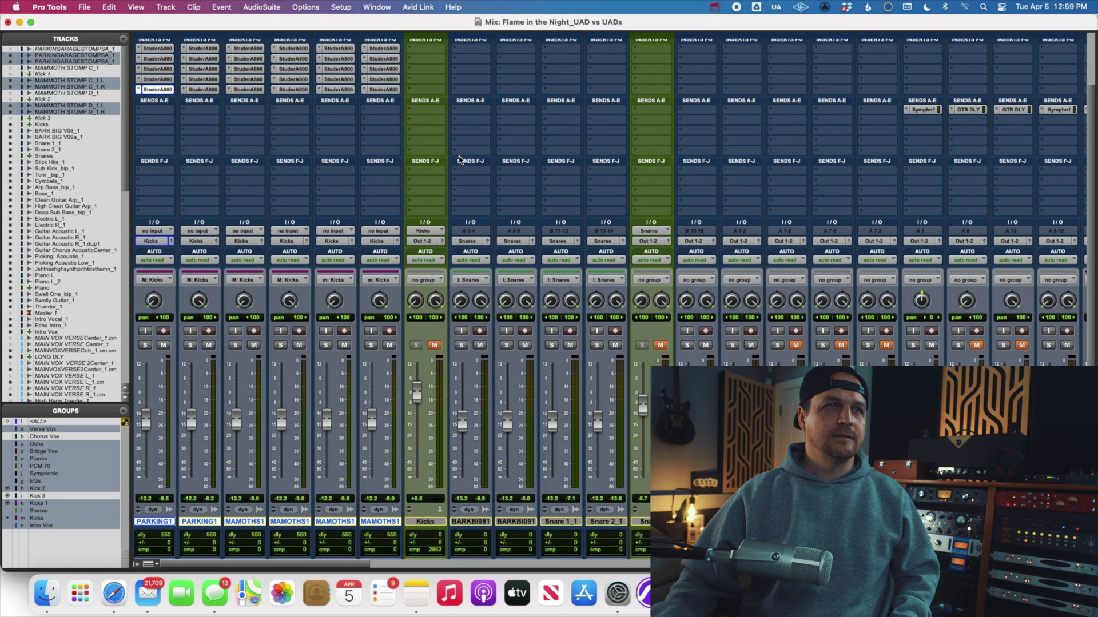
click(341, 7)
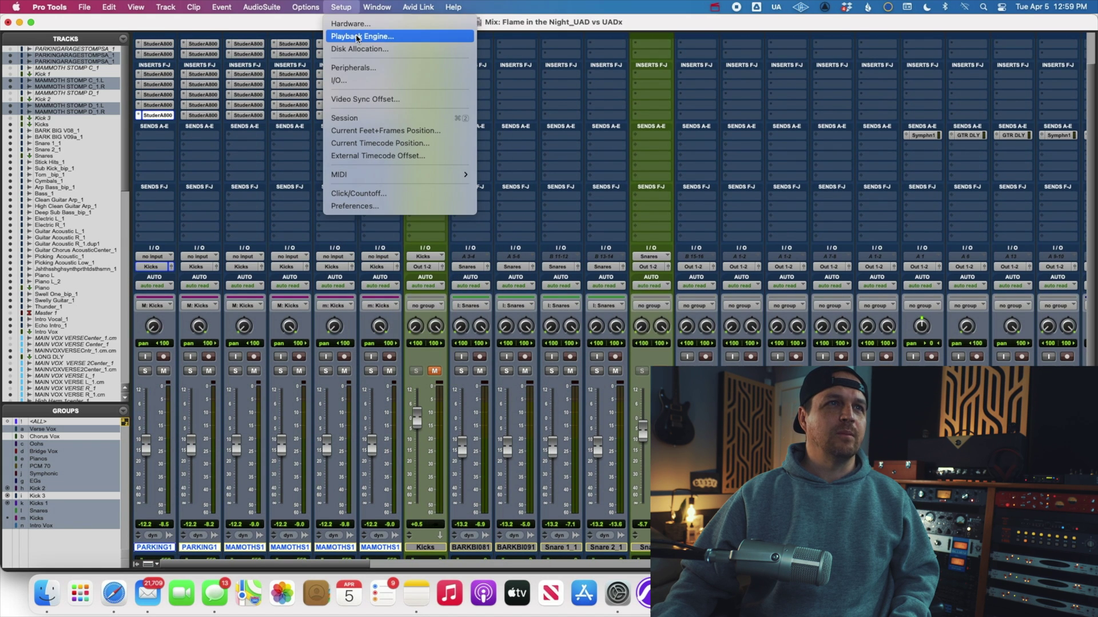
click(357, 37)
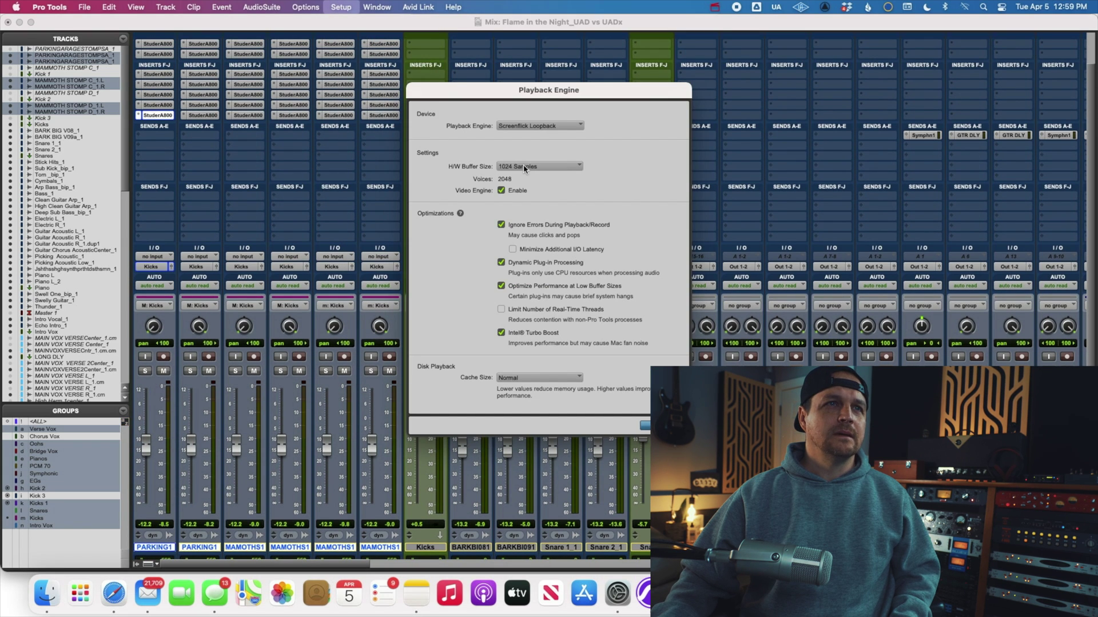
click(524, 168)
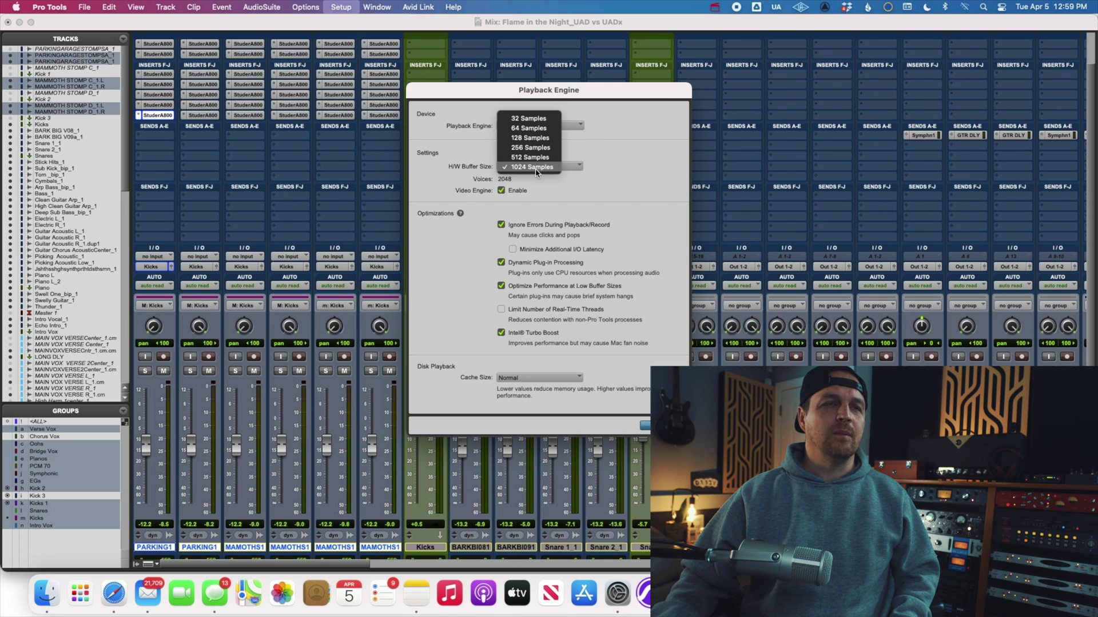
click(535, 168)
click(658, 425)
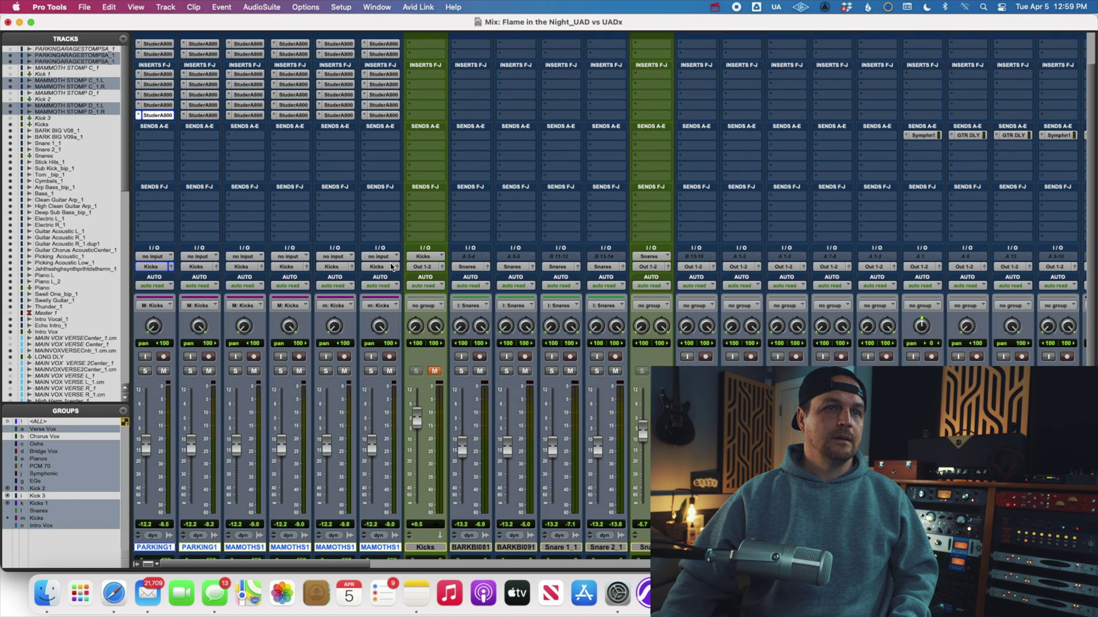
key(space)
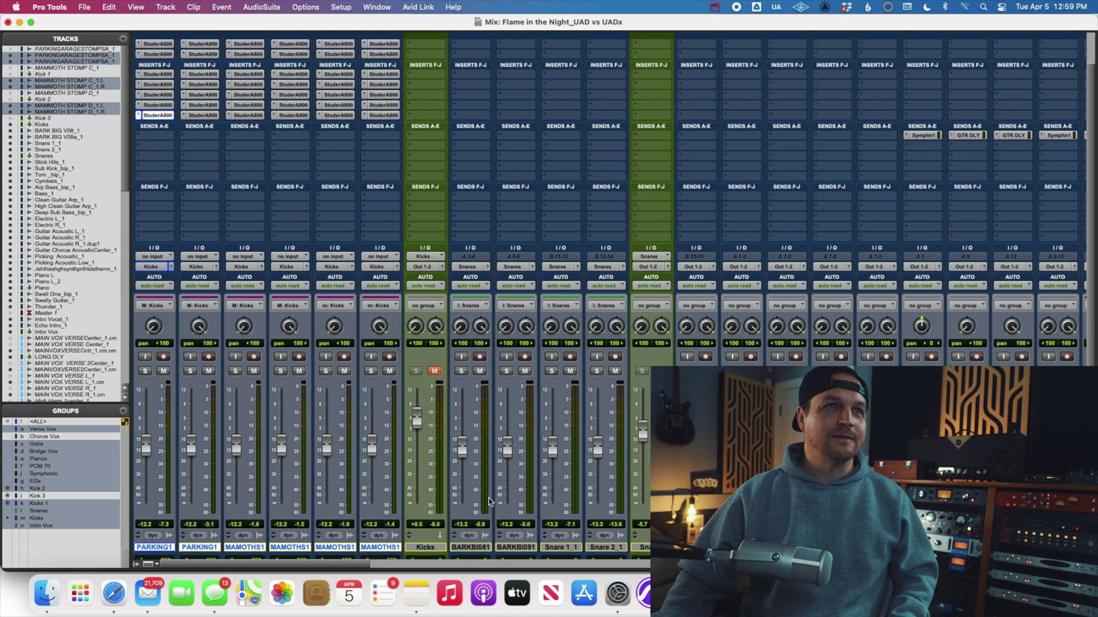
Restart playback and solo the grouped Kicks tracks to audition their Studer A800 inserts.
scroll(482, 531, up, 3)
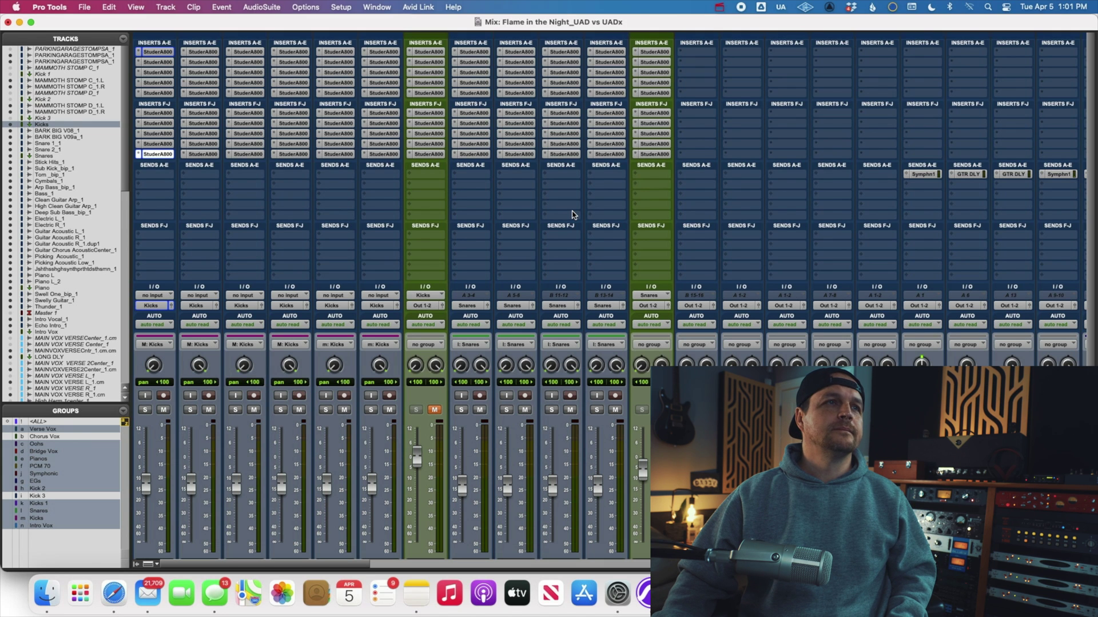
key(space)
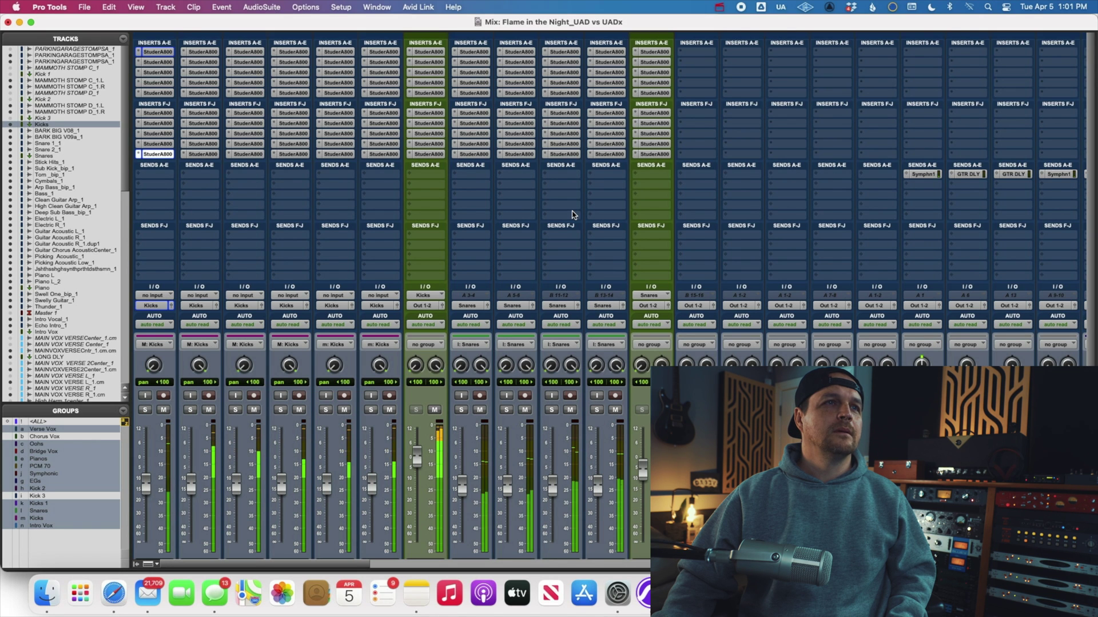
click(370, 410)
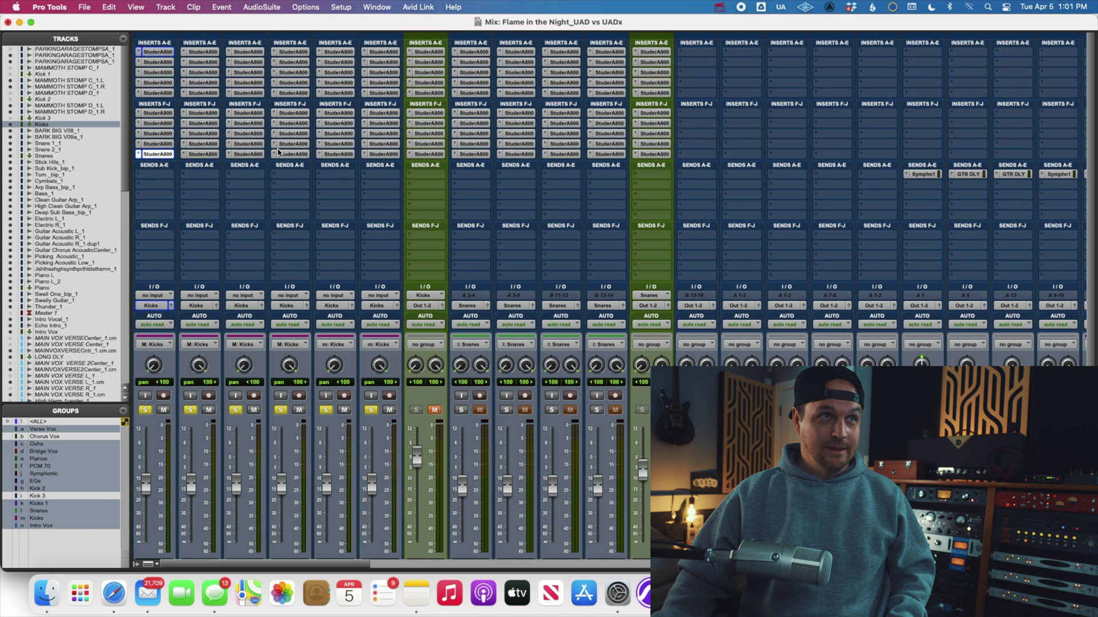
scroll(190, 273, down, 4)
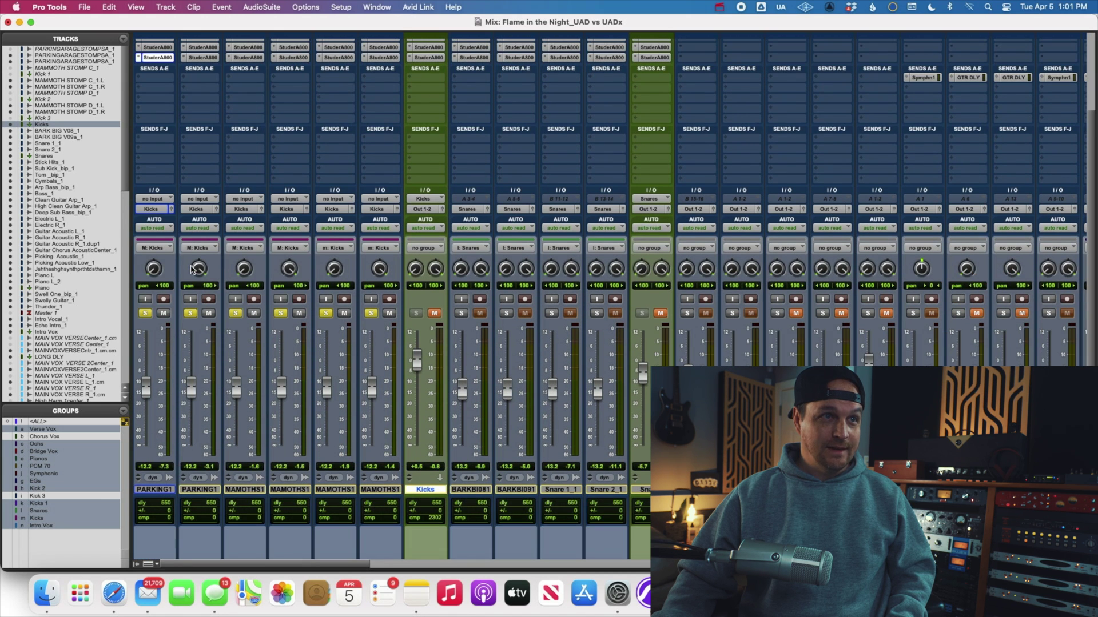
scroll(191, 268, up, 4)
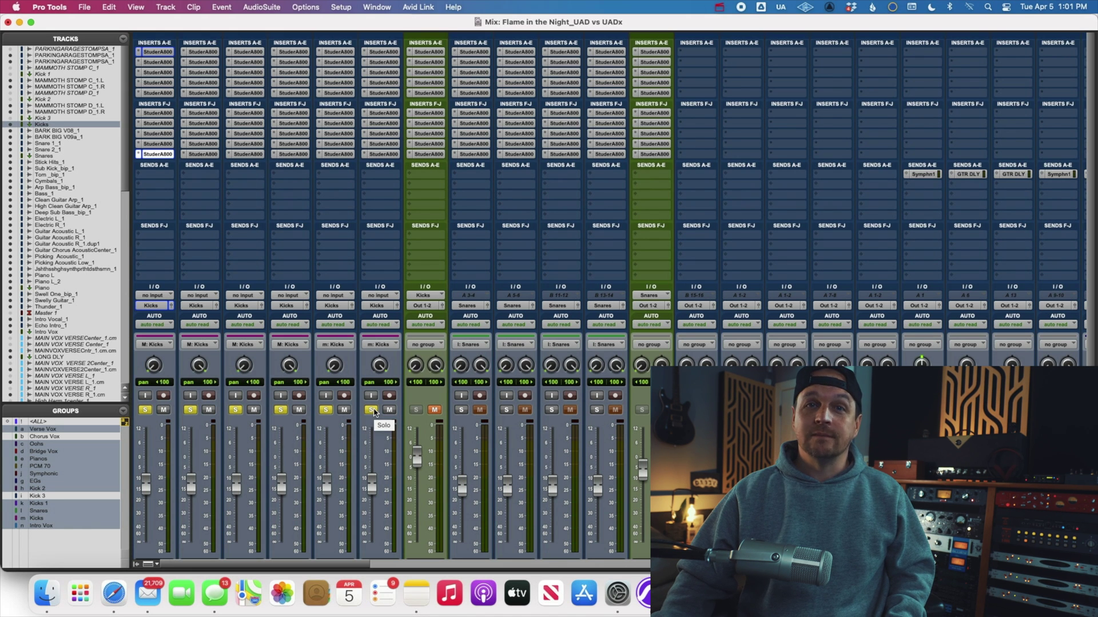
Add UADx Studer A800 Tape Recorder (stereo) inserts to the bass and guitar tracks.
scroll(551, 482, right, 4)
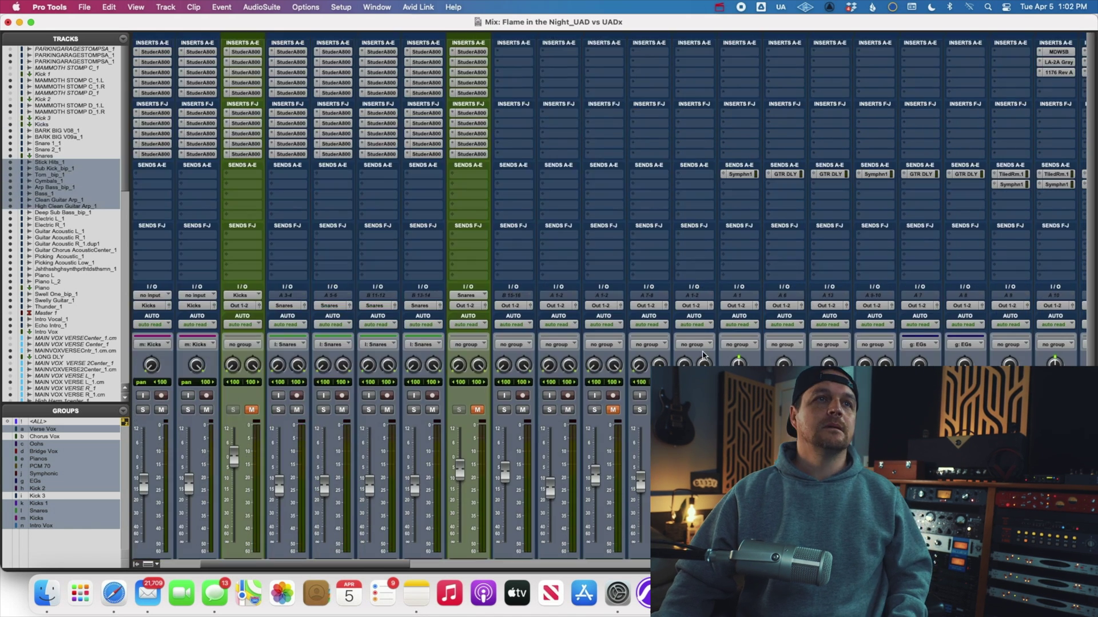
scroll(526, 479, down, 5)
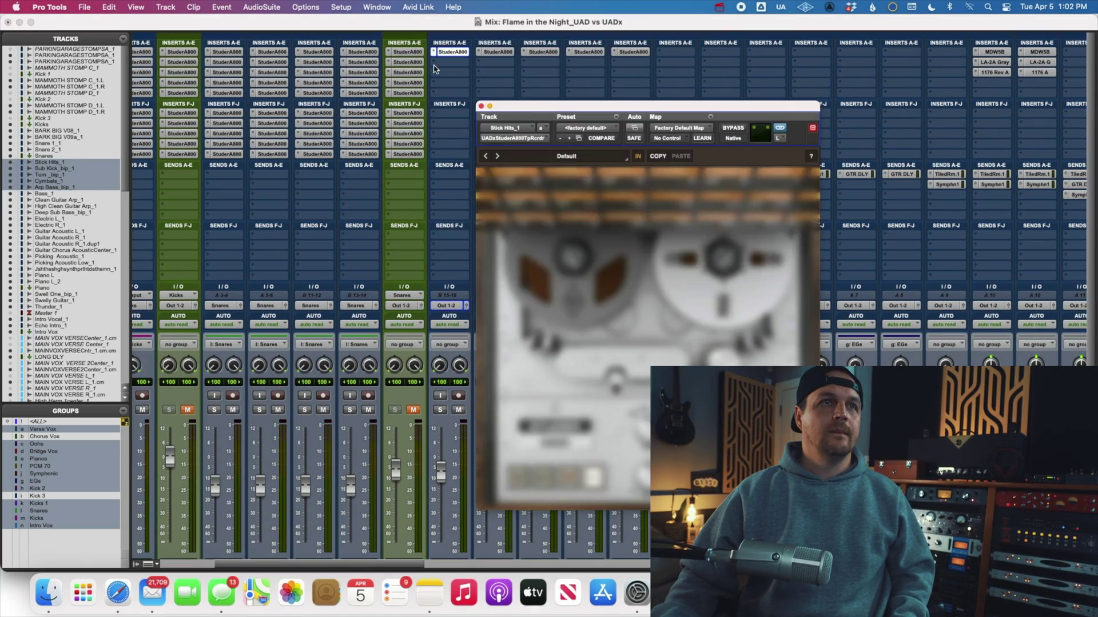
click(509, 107)
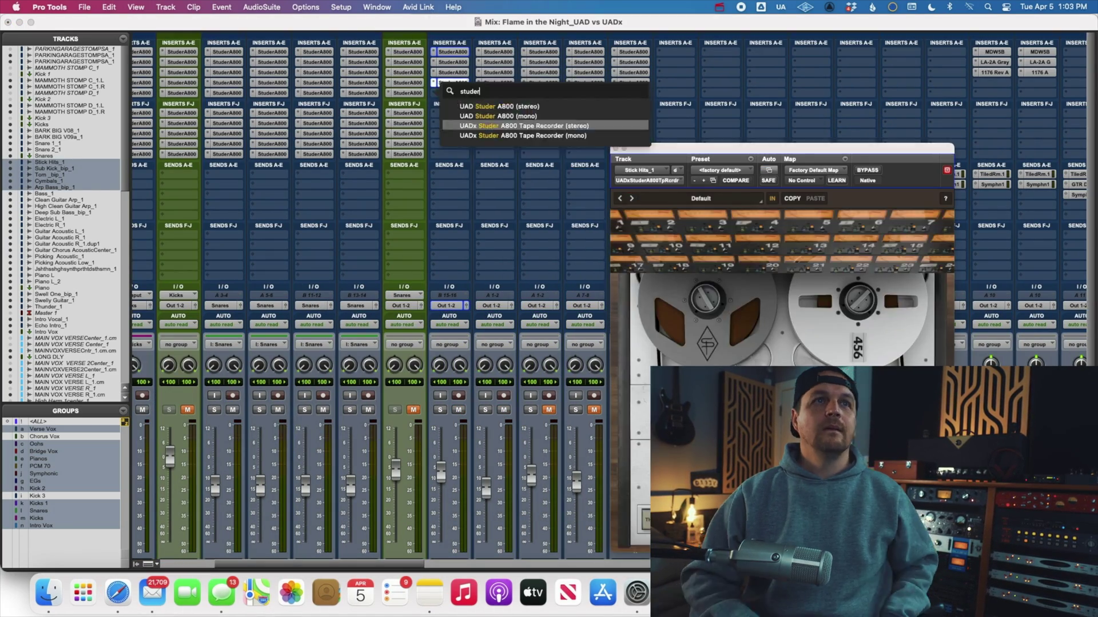
click(529, 186)
key(Escape)
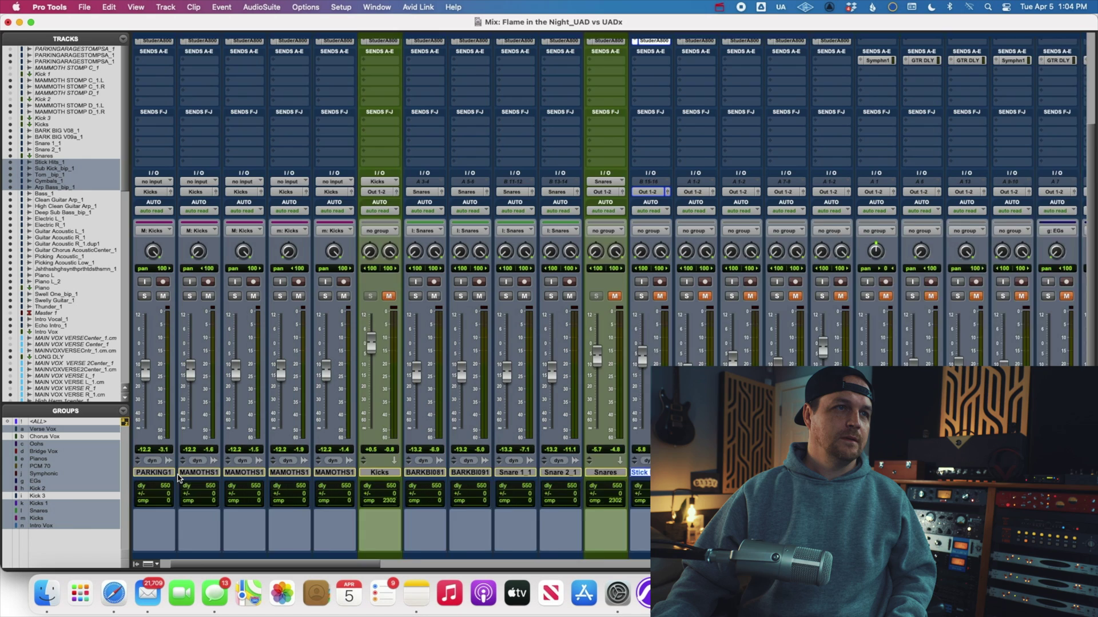
scroll(500, 480, right, 5)
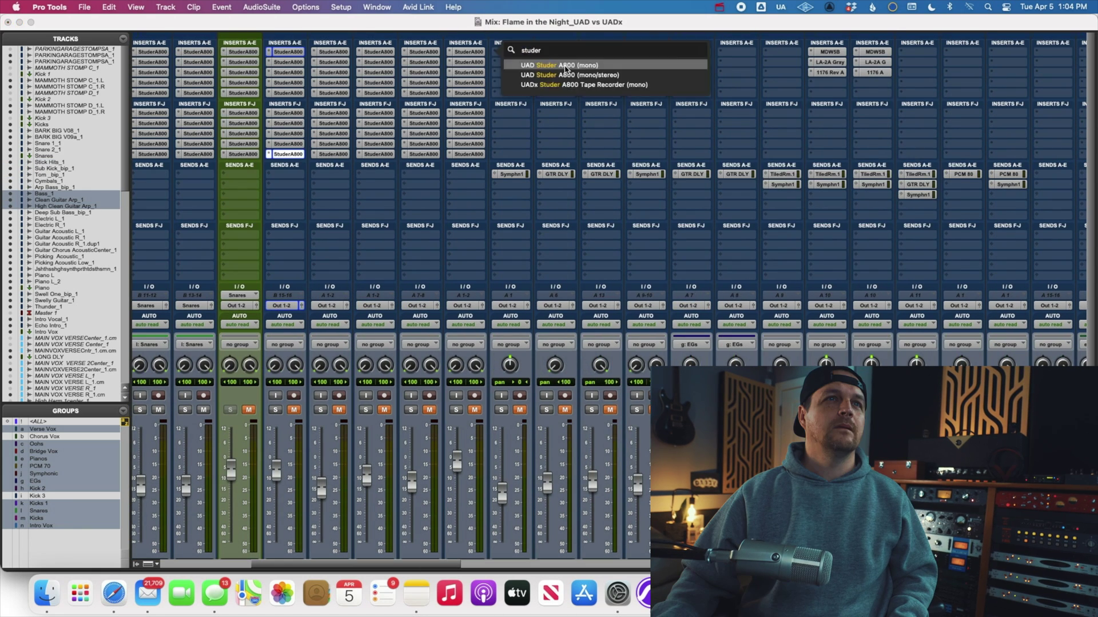
click(561, 66)
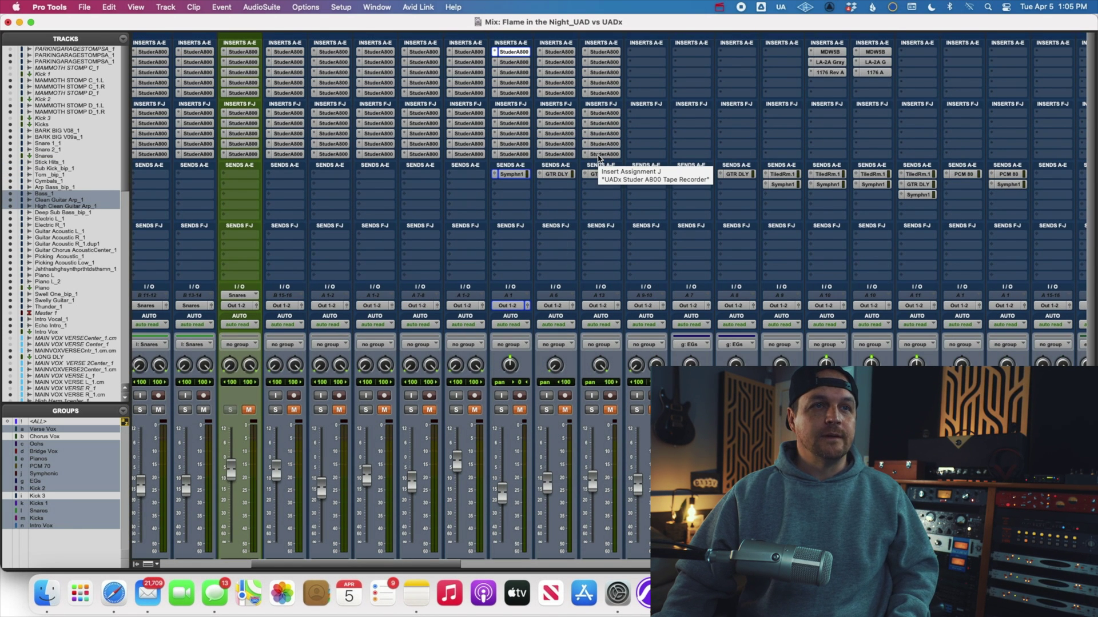
Start playback from the Edit window, then return to the mixer.
key(super+equal)
key(space)
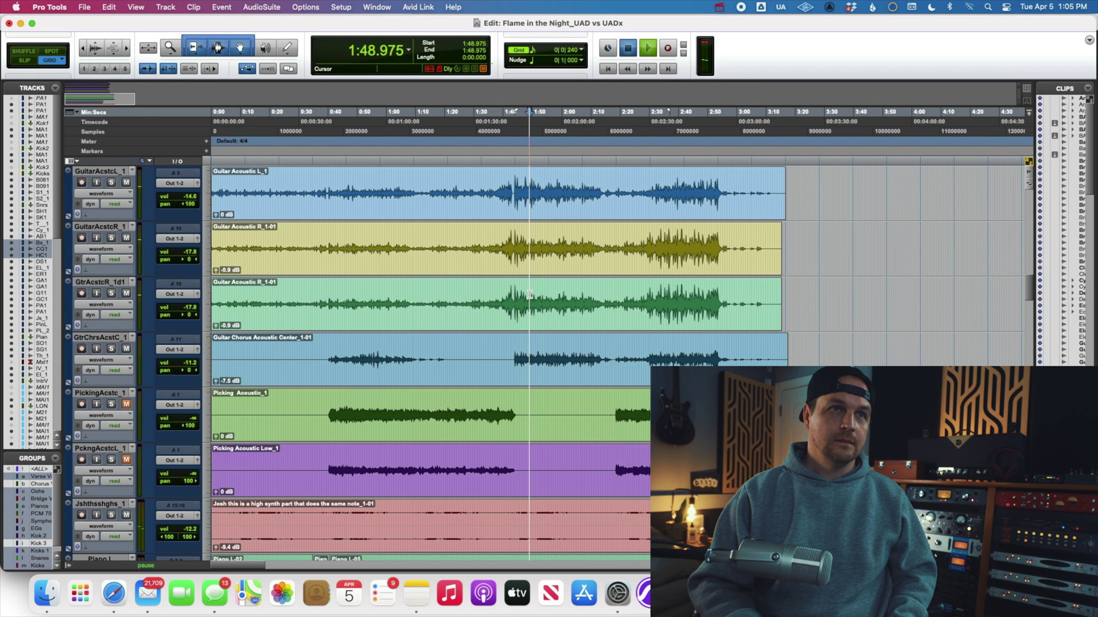
key(super+equal)
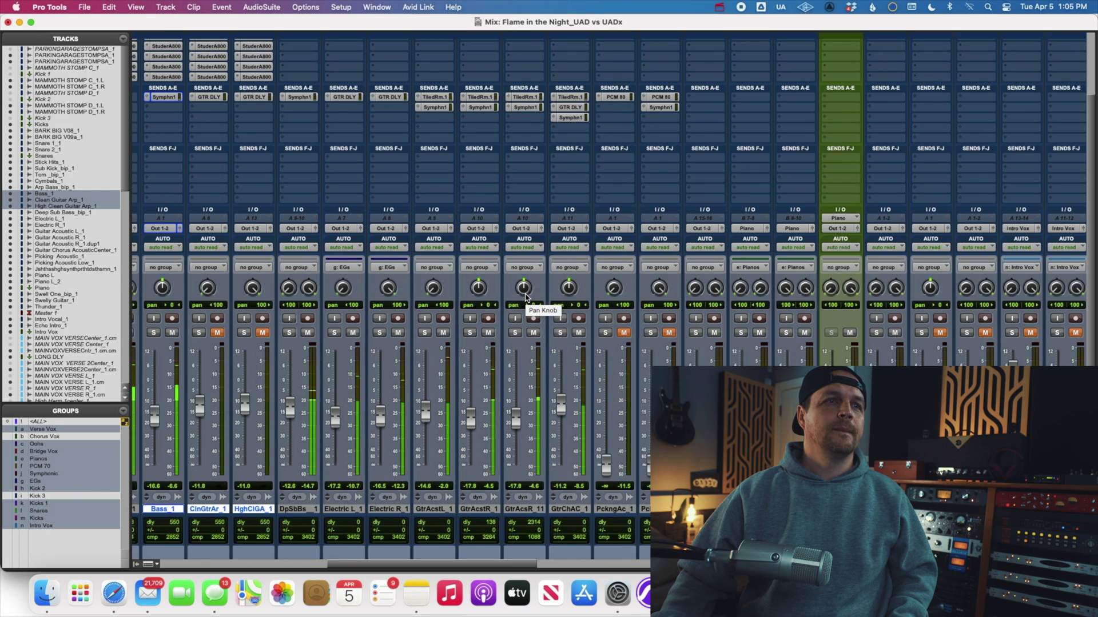
scroll(526, 296, left, 3)
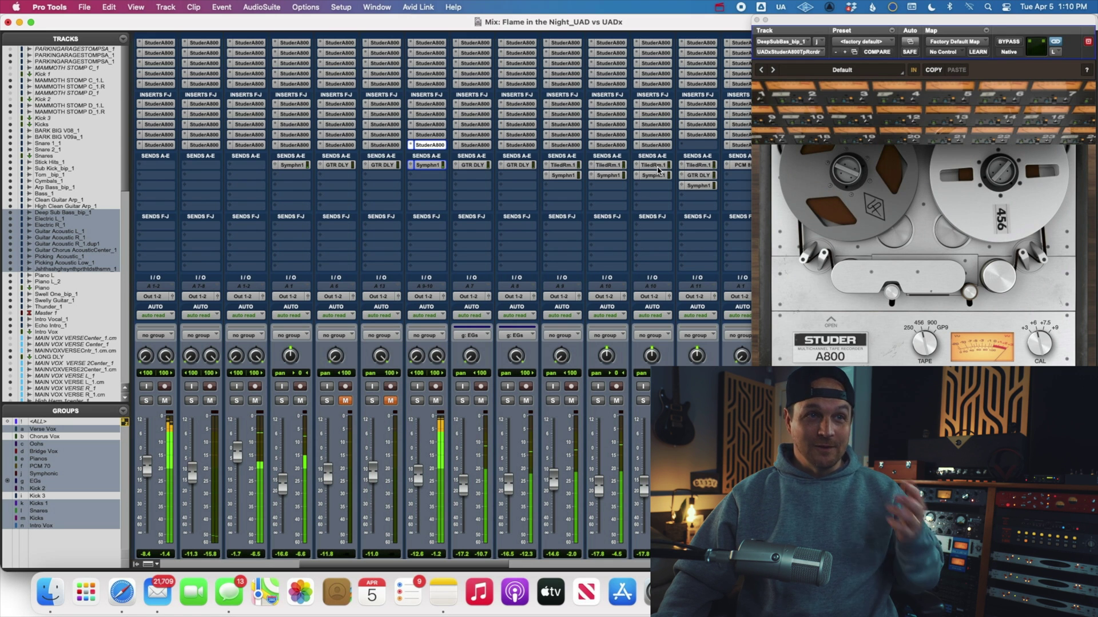
Scroll across the mixer to review Studer A800 inserts from Kicks and Snares through bass and guitars.
scroll(532, 318, down, 3)
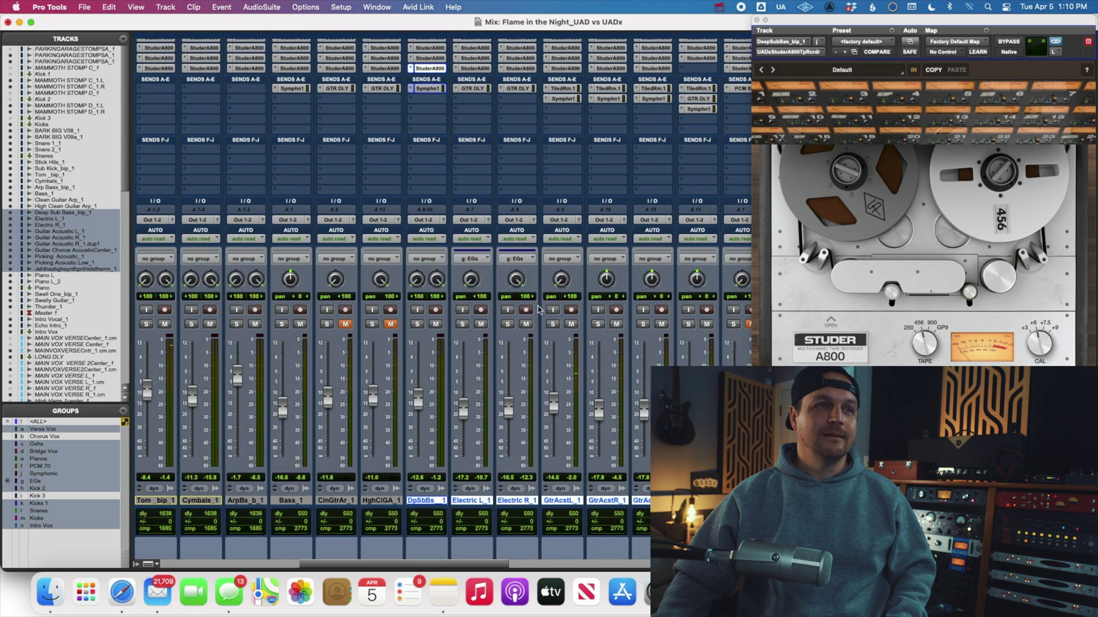
scroll(532, 317, left, 1)
scroll(533, 318, left, 10)
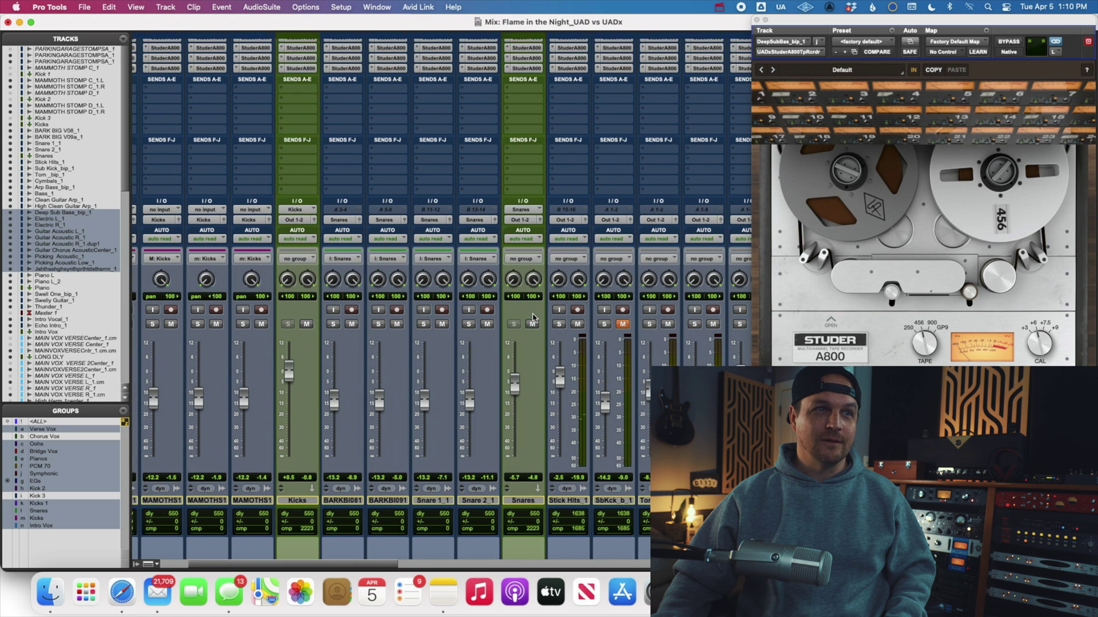